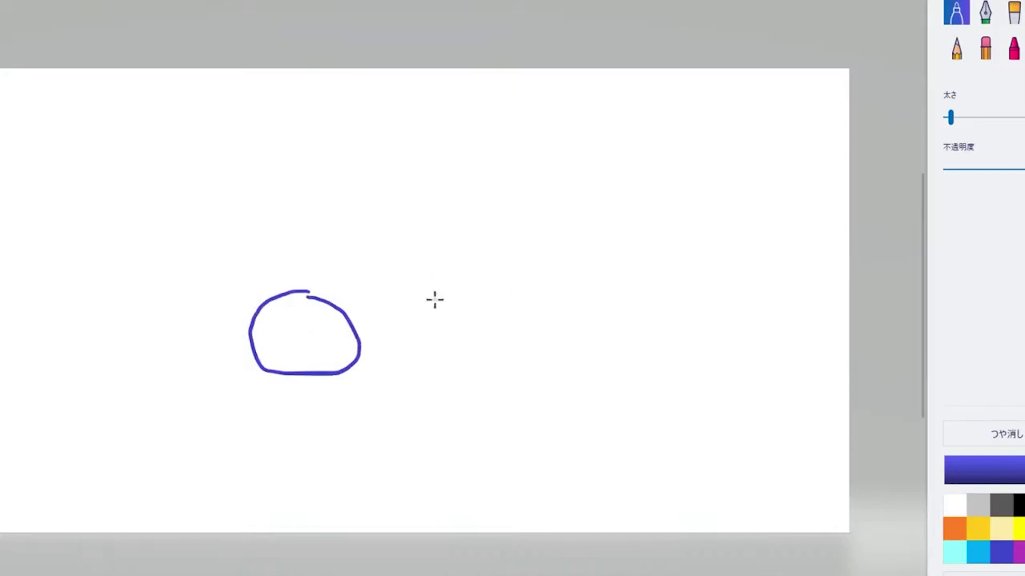
- Sketch in blue a small oval beside the circle, lines from the circle through it, a bowl shape with an inner ellipse, and a larger ring around the circle
{"action": "mouse_move", "coordinate": [436, 297]}
{"action": "left_mouse_down"}
{"action": "mouse_move", "coordinate": [443, 253]}
{"action": "mouse_move", "coordinate": [459, 277]}
{"action": "mouse_move", "coordinate": [437, 298]}
{"action": "left_mouse_up"}
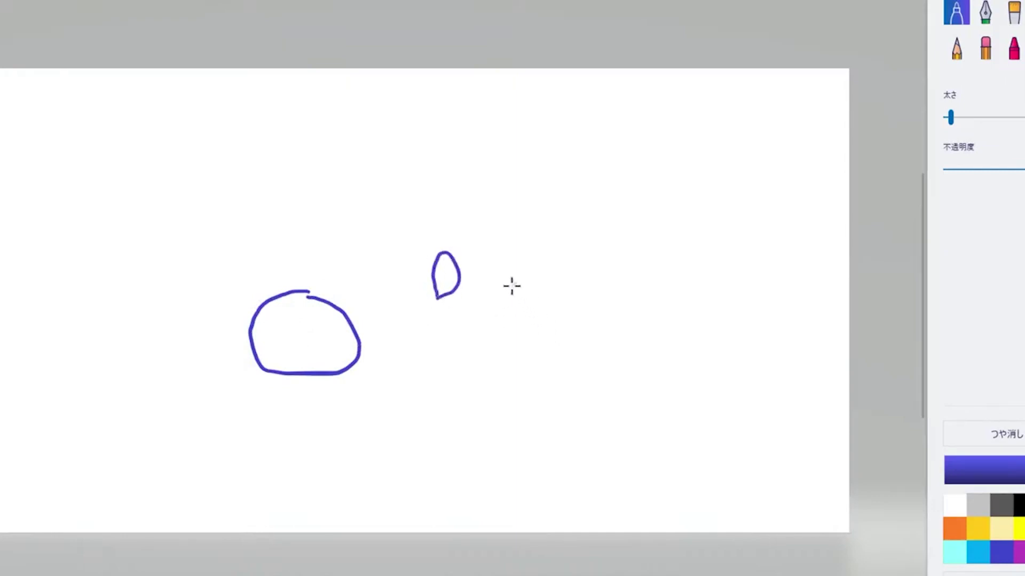
{"action": "mouse_move", "coordinate": [345, 311]}
{"action": "left_mouse_down"}
{"action": "mouse_move", "coordinate": [441, 283]}
{"action": "mouse_move", "coordinate": [816, 396]}
{"action": "left_mouse_up"}
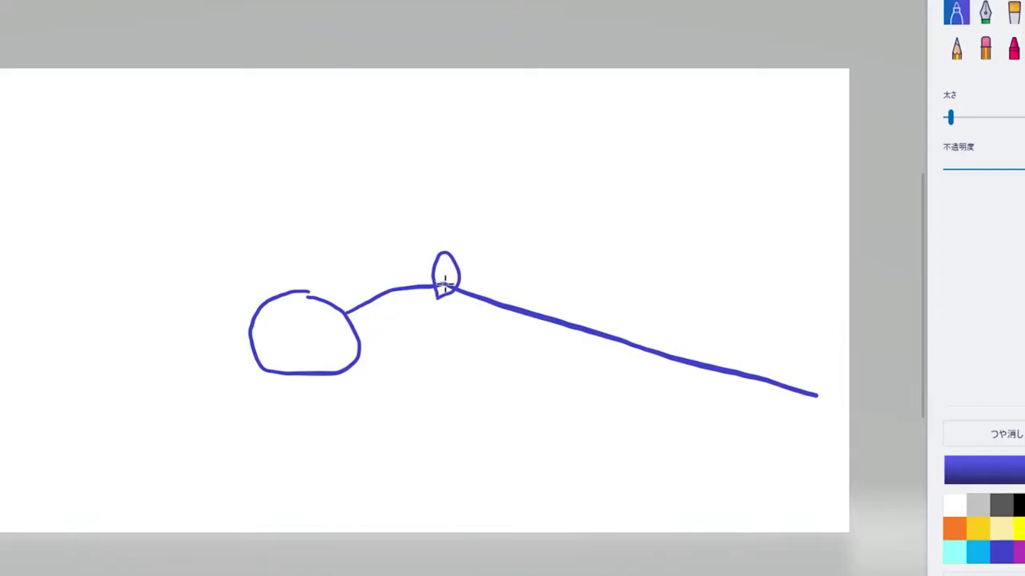
{"action": "mouse_move", "coordinate": [470, 143]}
{"action": "left_mouse_down"}
{"action": "mouse_move", "coordinate": [634, 133]}
{"action": "mouse_move", "coordinate": [642, 151]}
{"action": "mouse_move", "coordinate": [631, 190]}
{"action": "mouse_move", "coordinate": [582, 231]}
{"action": "mouse_move", "coordinate": [553, 238]}
{"action": "mouse_move", "coordinate": [507, 213]}
{"action": "mouse_move", "coordinate": [461, 132]}
{"action": "left_mouse_up"}
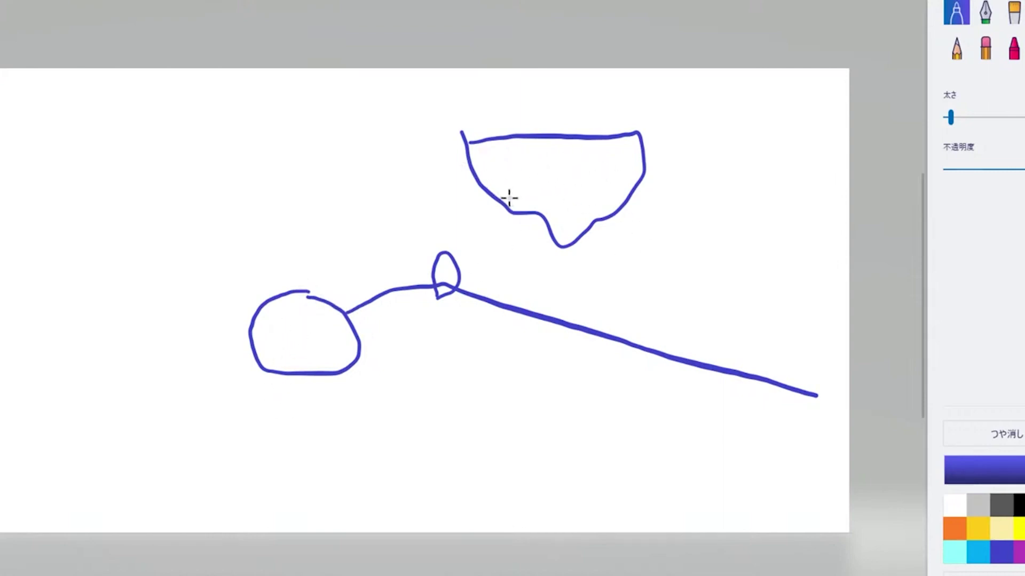
{"action": "mouse_move", "coordinate": [509, 198]}
{"action": "left_mouse_down"}
{"action": "mouse_move", "coordinate": [610, 188]}
{"action": "mouse_move", "coordinate": [612, 200]}
{"action": "left_mouse_up"}
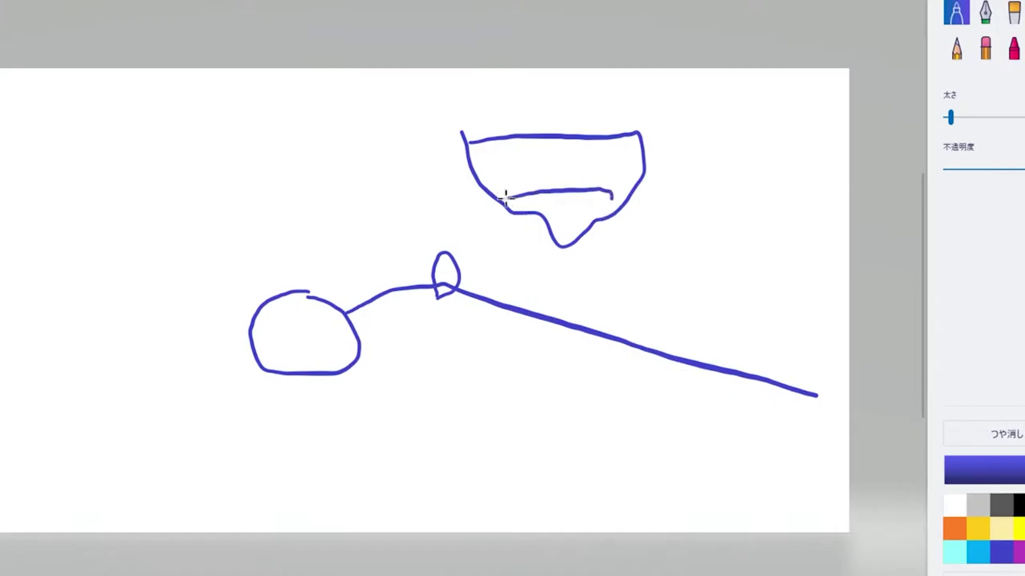
{"action": "mouse_move", "coordinate": [505, 198]}
{"action": "left_mouse_down"}
{"action": "mouse_move", "coordinate": [570, 240]}
{"action": "mouse_move", "coordinate": [622, 215]}
{"action": "mouse_move", "coordinate": [617, 193]}
{"action": "mouse_move", "coordinate": [564, 190]}
{"action": "left_mouse_up"}
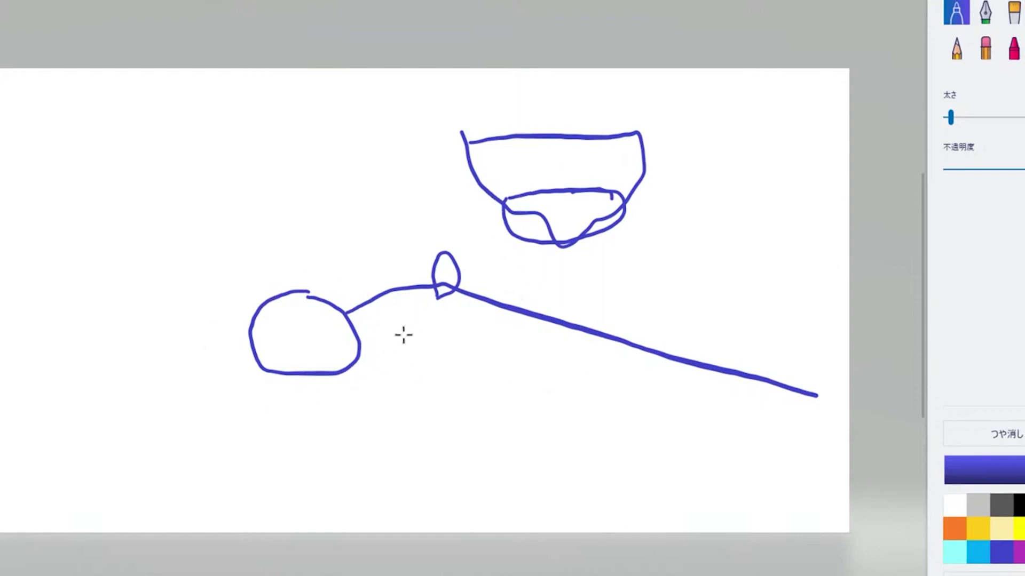
{"action": "mouse_move", "coordinate": [348, 320]}
{"action": "left_mouse_down"}
{"action": "mouse_move", "coordinate": [438, 281]}
{"action": "mouse_move", "coordinate": [818, 370]}
{"action": "left_mouse_up"}
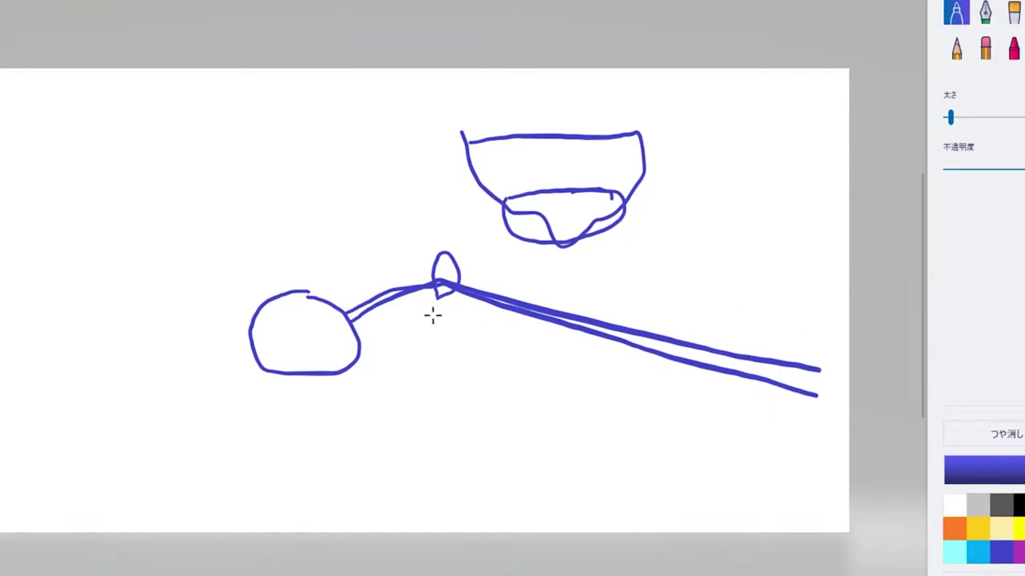
{"action": "mouse_move", "coordinate": [288, 272]}
{"action": "left_mouse_down"}
{"action": "mouse_move", "coordinate": [349, 293]}
{"action": "mouse_move", "coordinate": [394, 357]}
{"action": "mouse_move", "coordinate": [295, 402]}
{"action": "mouse_move", "coordinate": [216, 321]}
{"action": "mouse_move", "coordinate": [286, 257]}
{"action": "mouse_move", "coordinate": [769, 363]}
{"action": "left_mouse_up"}
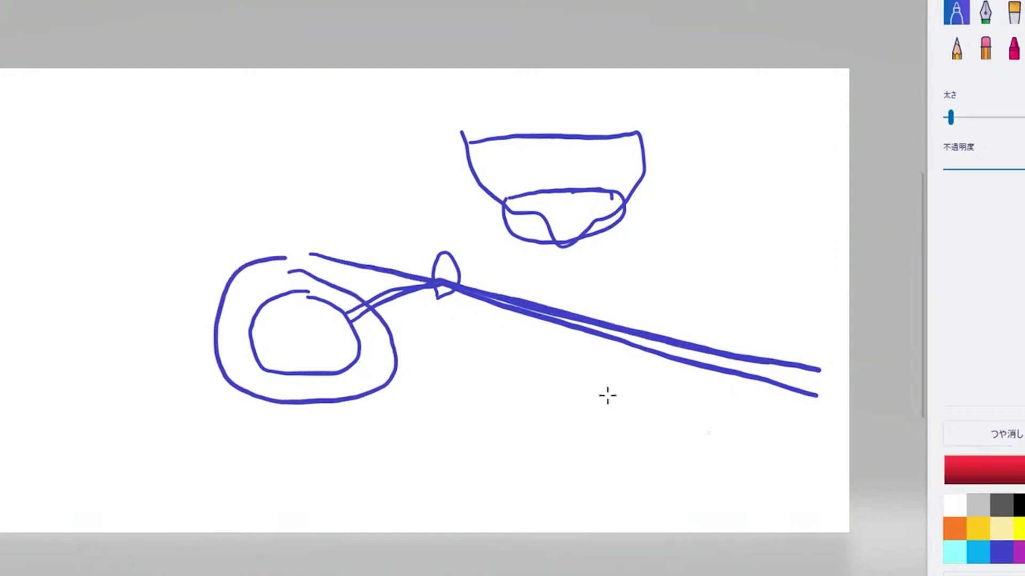
- Overlay red strokes: a ring around the circle, two long lines through the small oval, and a line and U-shaped mark inside the bowl shape
{"action": "mouse_move", "coordinate": [299, 275]}
{"action": "left_mouse_down"}
{"action": "mouse_move", "coordinate": [246, 300]}
{"action": "mouse_move", "coordinate": [249, 375]}
{"action": "mouse_move", "coordinate": [383, 415]}
{"action": "mouse_move", "coordinate": [392, 337]}
{"action": "mouse_move", "coordinate": [274, 271]}
{"action": "left_mouse_up"}
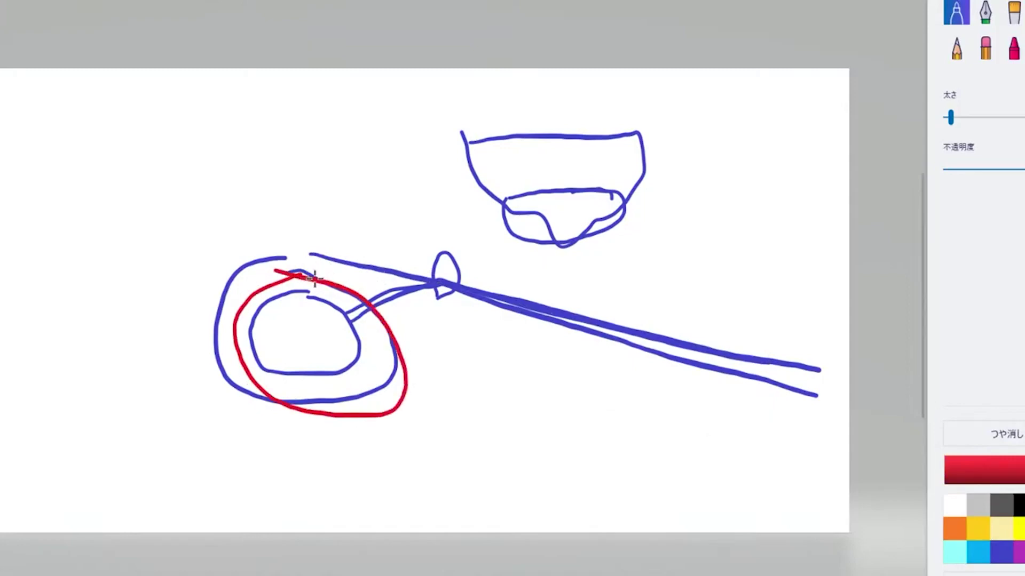
{"action": "mouse_move", "coordinate": [302, 267]}
{"action": "left_mouse_down"}
{"action": "mouse_move", "coordinate": [644, 326]}
{"action": "mouse_move", "coordinate": [835, 343]}
{"action": "left_mouse_up"}
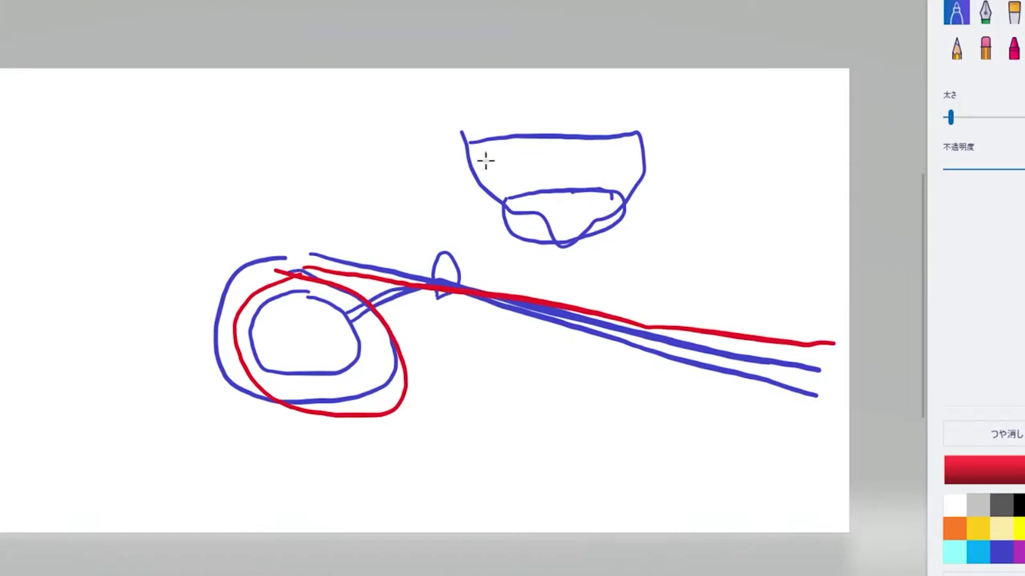
{"action": "left_click_drag", "start_coordinate": [482, 175], "coordinate": [628, 174]}
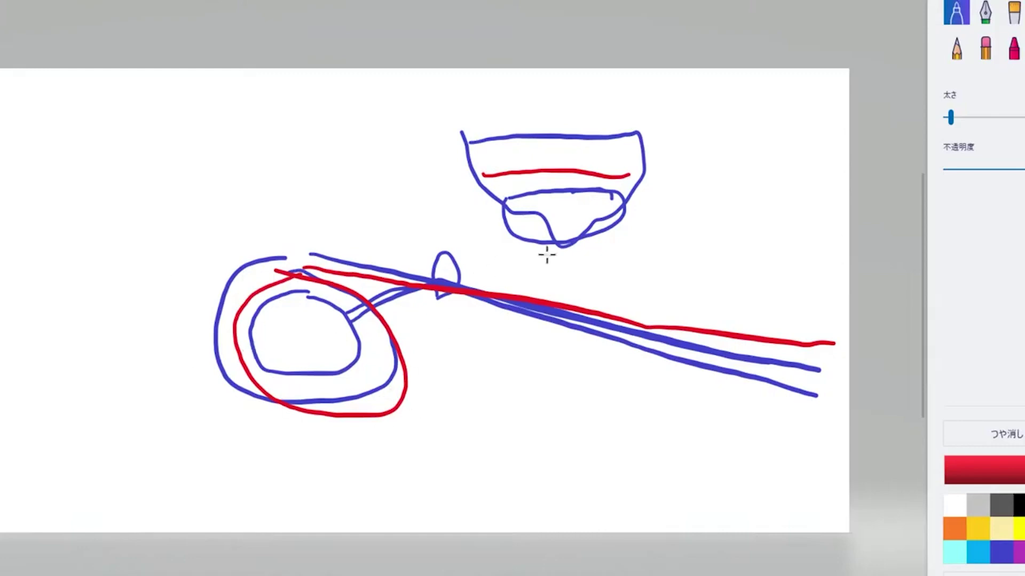
{"action": "mouse_move", "coordinate": [539, 215]}
{"action": "left_mouse_down"}
{"action": "mouse_move", "coordinate": [549, 248]}
{"action": "mouse_move", "coordinate": [587, 243]}
{"action": "mouse_move", "coordinate": [583, 212]}
{"action": "left_mouse_up"}
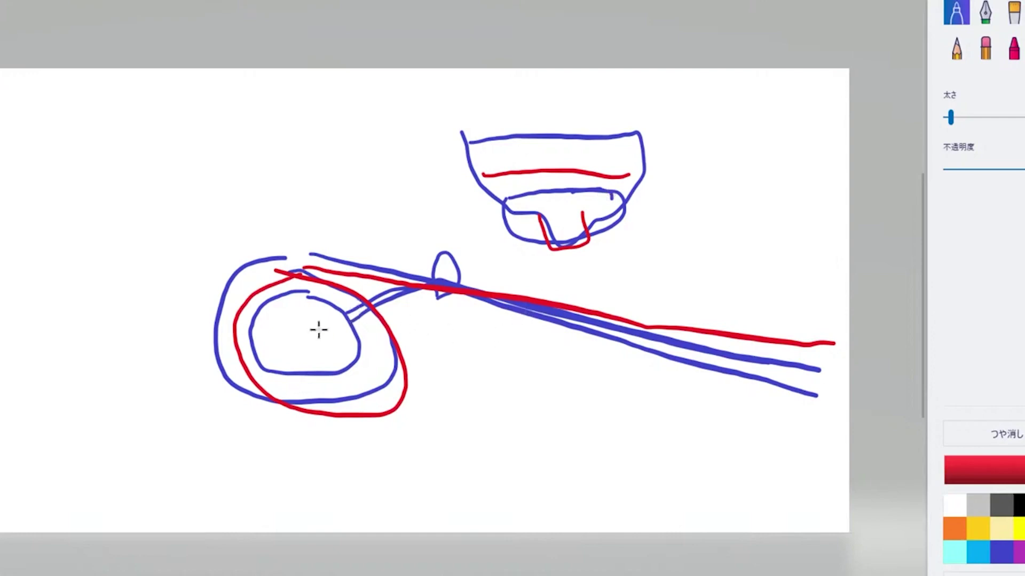
{"action": "mouse_move", "coordinate": [318, 330]}
{"action": "left_mouse_down"}
{"action": "mouse_move", "coordinate": [447, 290]}
{"action": "mouse_move", "coordinate": [704, 366]}
{"action": "mouse_move", "coordinate": [840, 394]}
{"action": "left_mouse_up"}
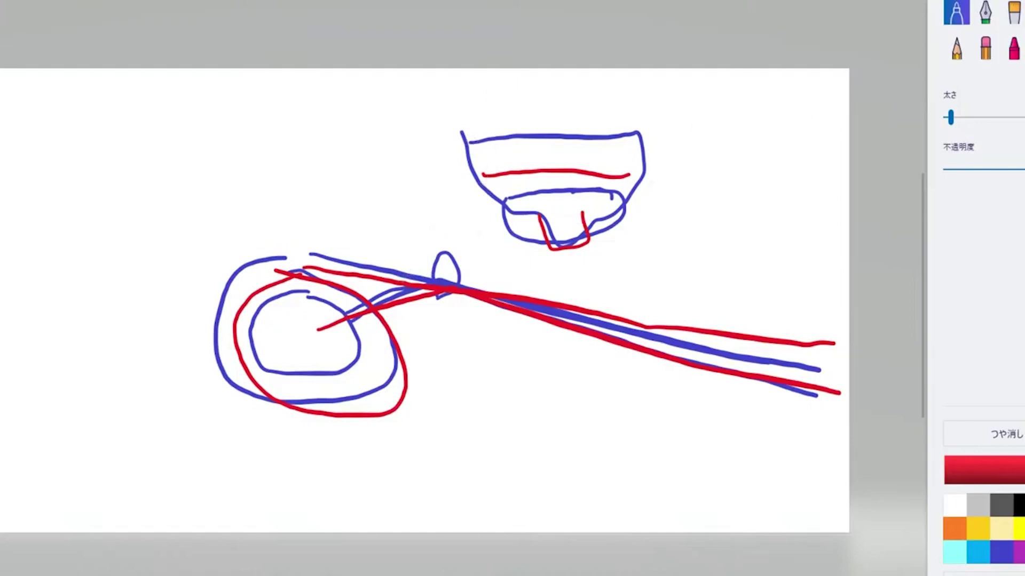
- Undo all red and blue strokes, including the original blue circle, until the canvas is blank
{"action": "key", "text": "ctrl+z"}
{"action": "key", "text": "ctrl+z"}
{"action": "key", "text": "ctrl+z"}
{"action": "key", "text": "ctrl+z"}
{"action": "key", "text": "ctrl+z"}
{"action": "key", "text": "ctrl+z"}
{"action": "key", "text": "ctrl+z"}
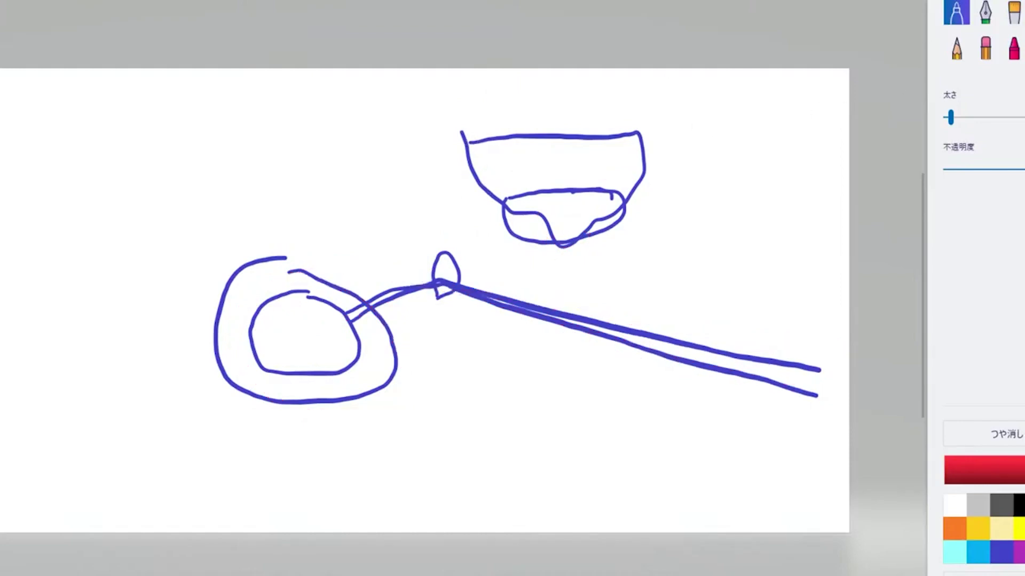
{"action": "key", "text": "ctrl+z"}
{"action": "key", "text": "ctrl+z"}
{"action": "key", "text": "ctrl+z"}
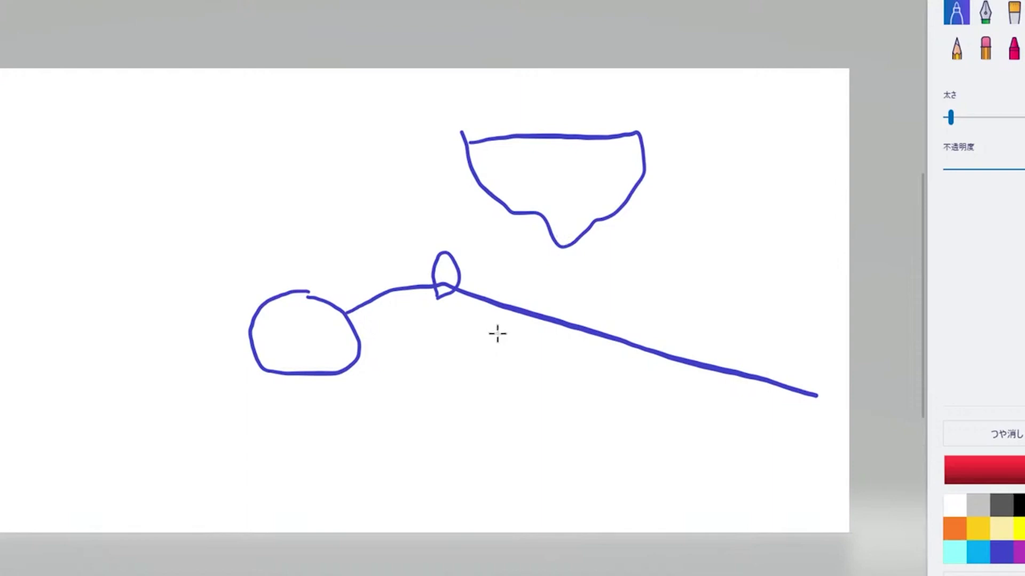
{"action": "key", "text": "ctrl+z"}
{"action": "key", "text": "ctrl+z"}
{"action": "key", "text": "ctrl+z"}
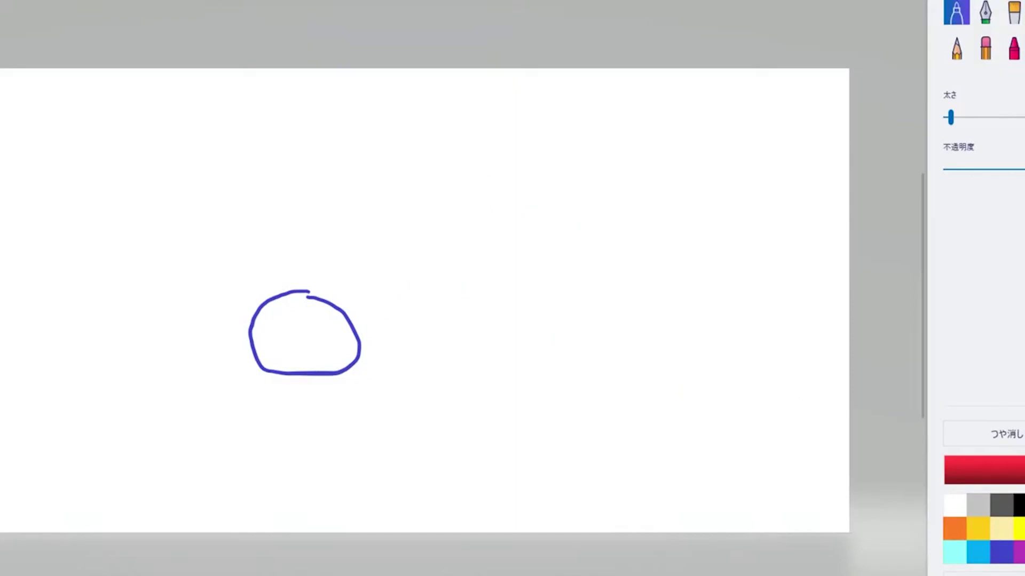
{"action": "key", "text": "ctrl+z"}
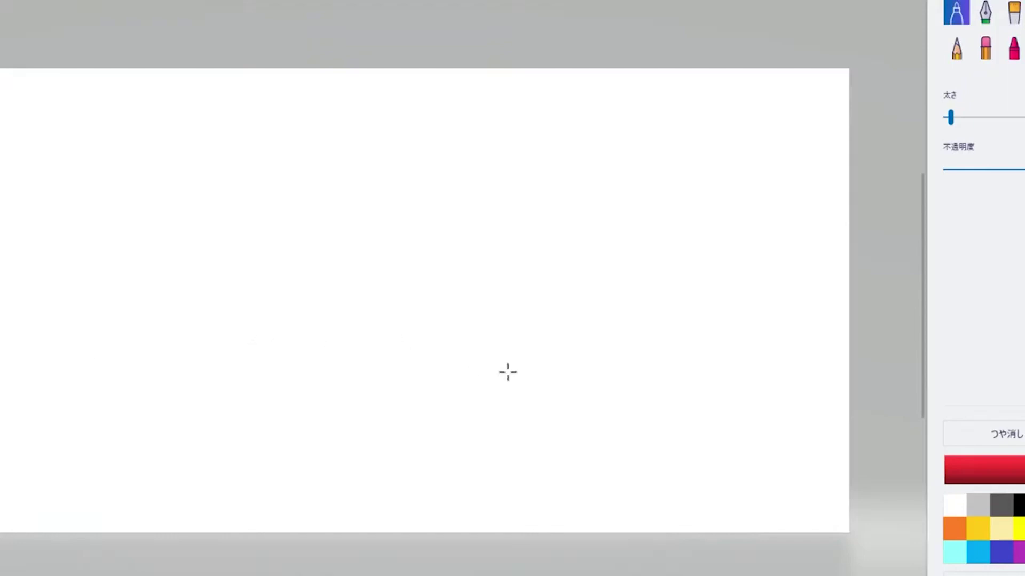
{"action": "mouse_move", "coordinate": [683, 321]}
{"action": "left_mouse_down"}
{"action": "mouse_move", "coordinate": [660, 344]}
{"action": "mouse_move", "coordinate": [675, 359]}
{"action": "mouse_move", "coordinate": [682, 324]}
{"action": "left_mouse_up"}
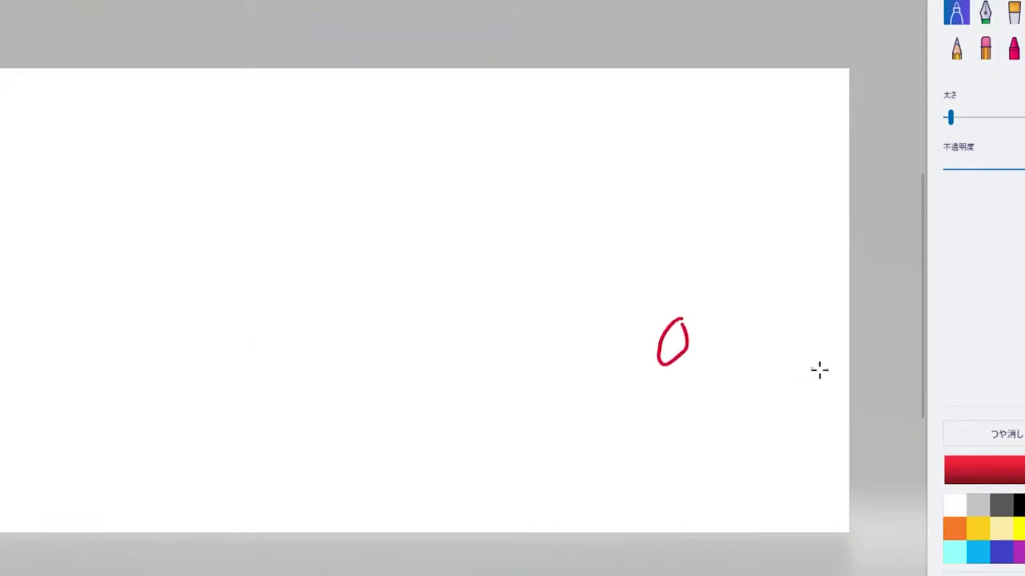
{"action": "left_click_drag", "start_coordinate": [829, 374], "coordinate": [43, 431]}
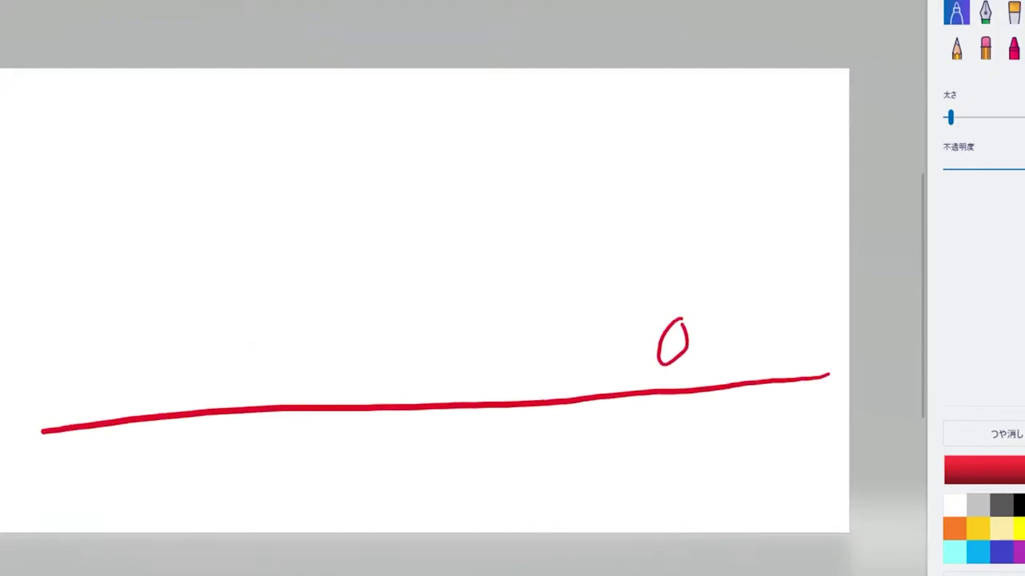
{"action": "key", "text": "ctrl+z"}
{"action": "key", "text": "ctrl+z"}
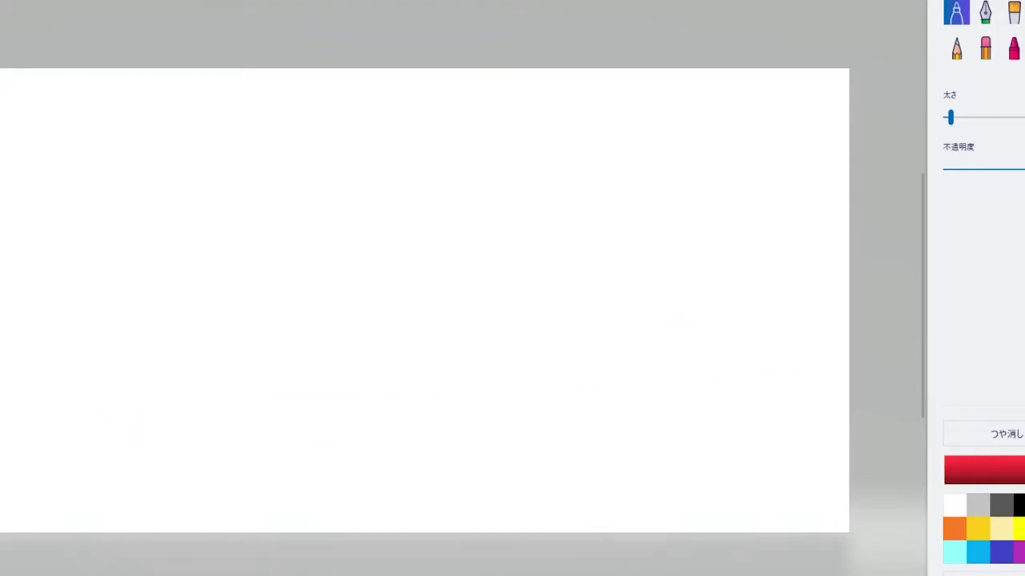
- Paint a very thick black horizontal band across the lower part of the canvas with the marker
{"action": "left_click", "coordinate": [1018, 505]}
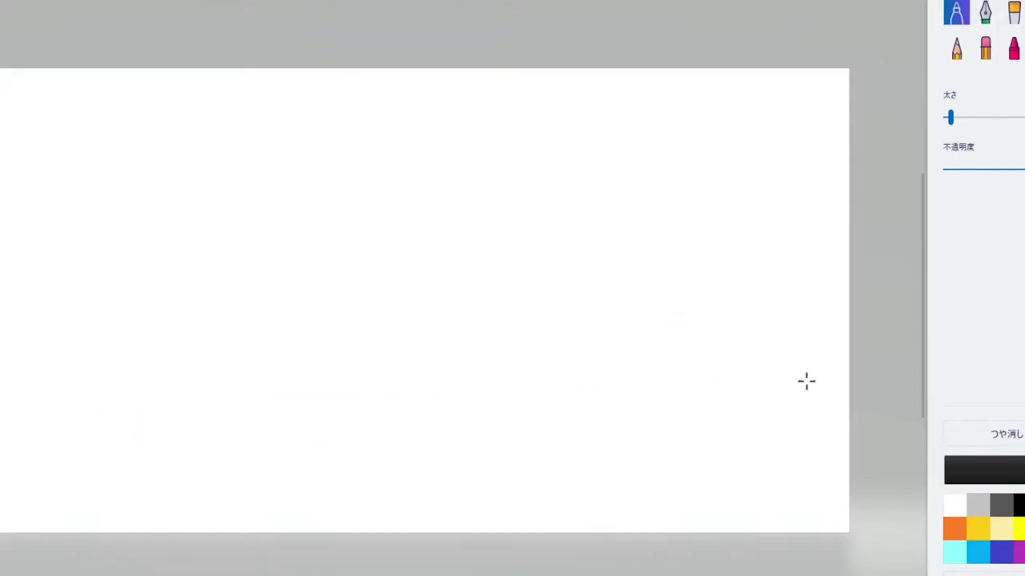
{"action": "left_click", "coordinate": [985, 118]}
{"action": "left_click_drag", "start_coordinate": [985, 117], "coordinate": [1024, 118]}
{"action": "mouse_move", "coordinate": [817, 409]}
{"action": "left_mouse_down"}
{"action": "mouse_move", "coordinate": [699, 416]}
{"action": "mouse_move", "coordinate": [0, 395]}
{"action": "left_mouse_up"}
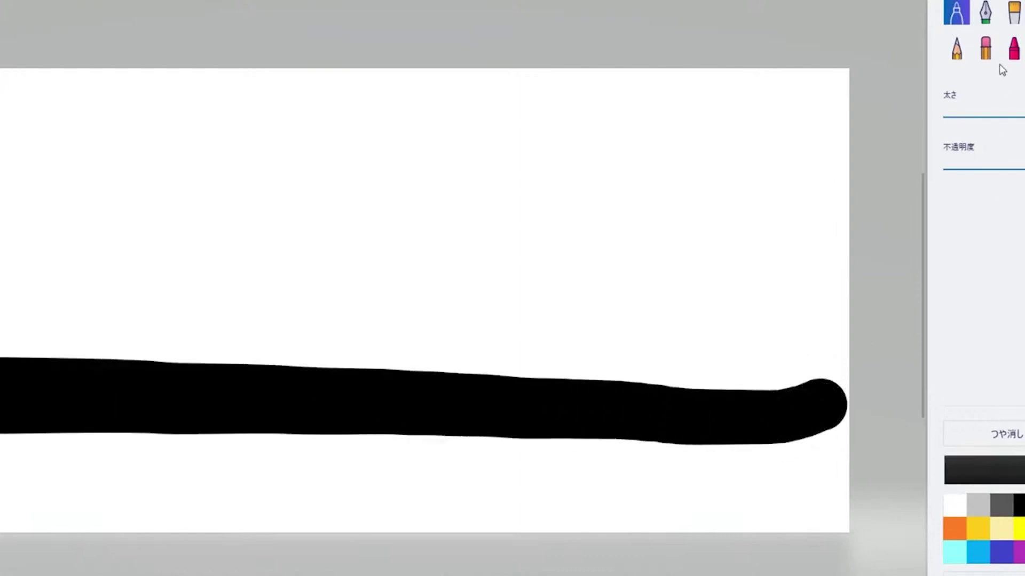
- Draw a thin red circle resting on the black band near its right end
{"action": "left_click", "coordinate": [955, 118]}
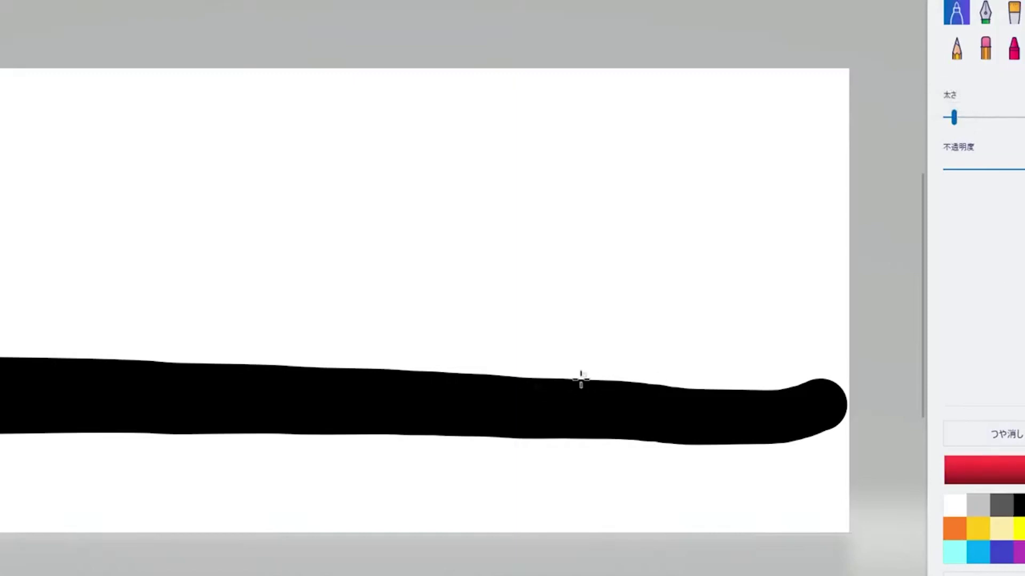
{"action": "mouse_move", "coordinate": [569, 381]}
{"action": "left_mouse_down"}
{"action": "mouse_move", "coordinate": [539, 348]}
{"action": "mouse_move", "coordinate": [547, 313]}
{"action": "mouse_move", "coordinate": [588, 317]}
{"action": "mouse_move", "coordinate": [608, 343]}
{"action": "mouse_move", "coordinate": [568, 387]}
{"action": "left_mouse_up"}
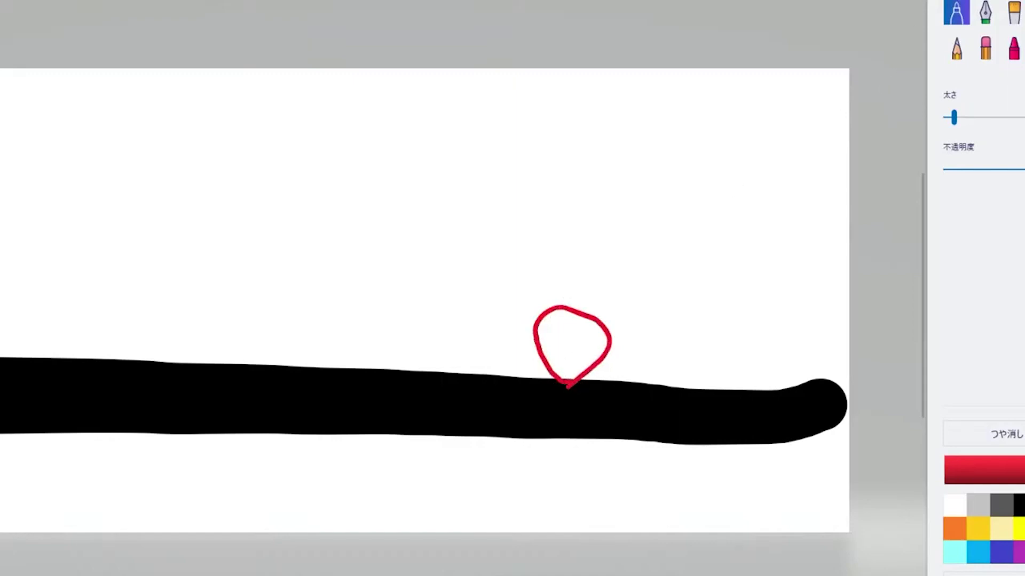
{"action": "key", "text": "ctrl+z"}
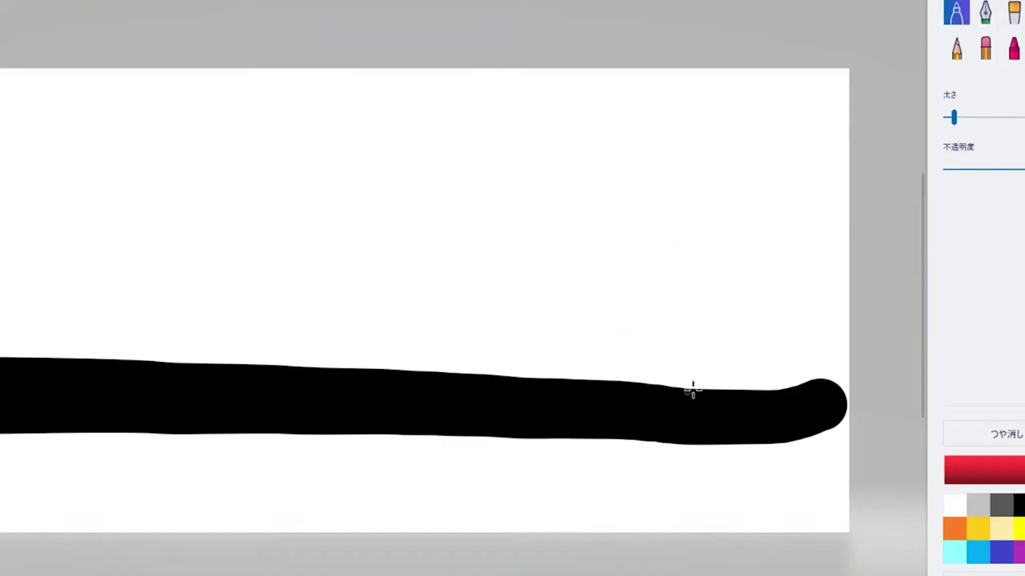
{"action": "mouse_move", "coordinate": [704, 393]}
{"action": "left_mouse_down"}
{"action": "mouse_move", "coordinate": [701, 330]}
{"action": "mouse_move", "coordinate": [718, 402]}
{"action": "left_mouse_up"}
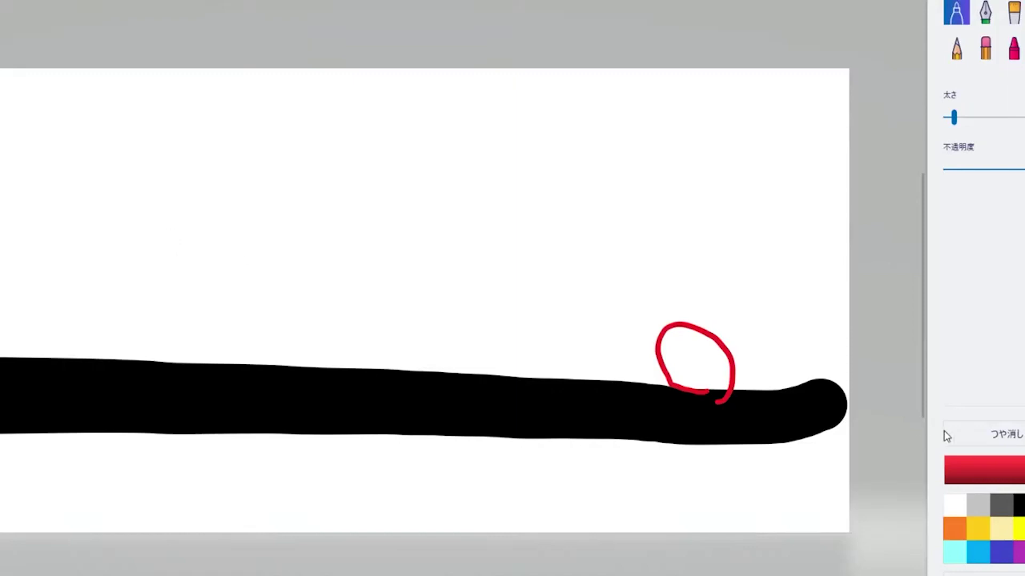
{"action": "left_click", "coordinate": [1002, 552]}
{"action": "left_click_drag", "start_coordinate": [670, 324], "coordinate": [247, 194]}
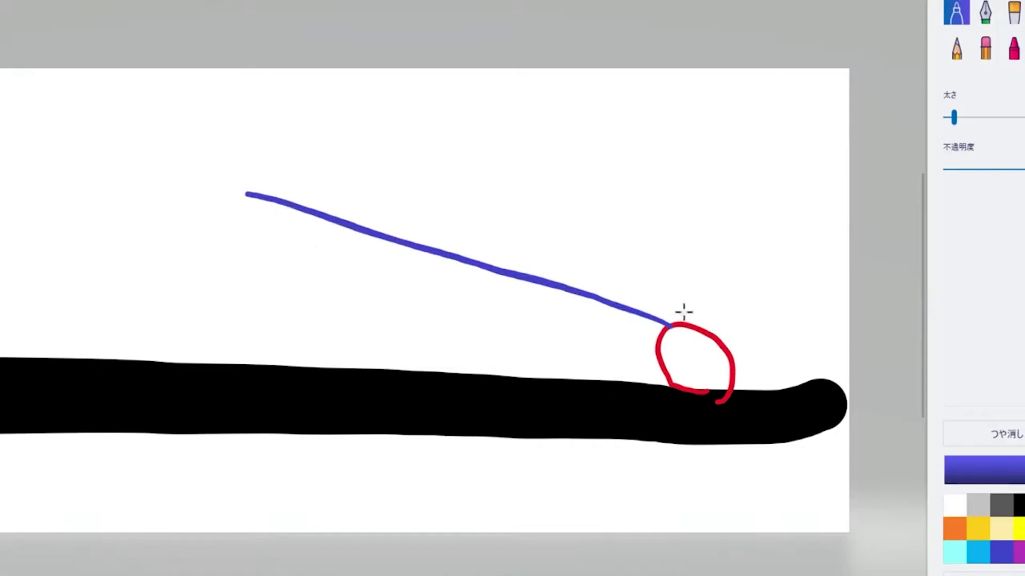
{"action": "key", "text": "ctrl+z"}
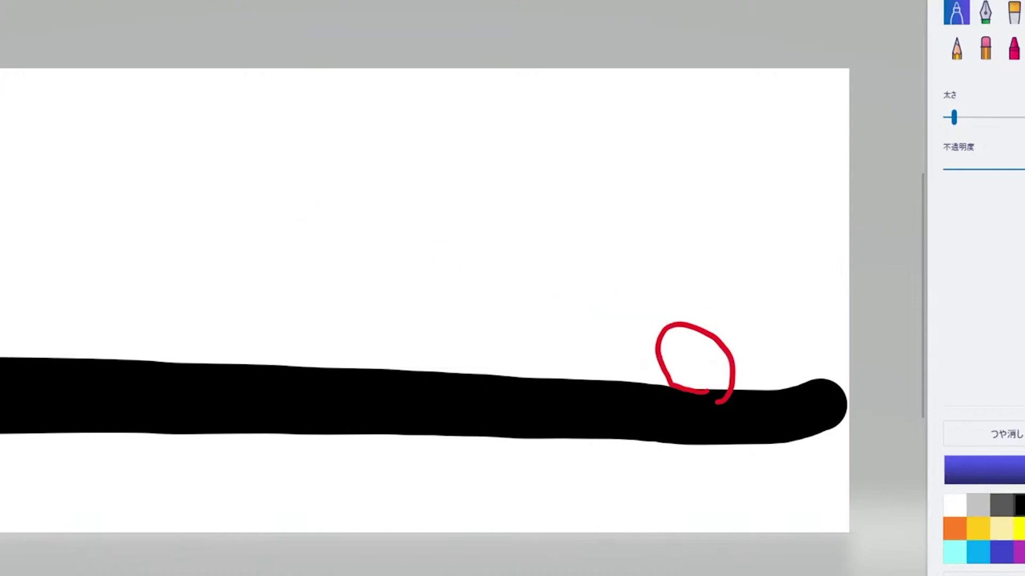
- Place a thick solid yellow dot above the left part of the black band
{"action": "left_click", "coordinate": [1018, 505]}
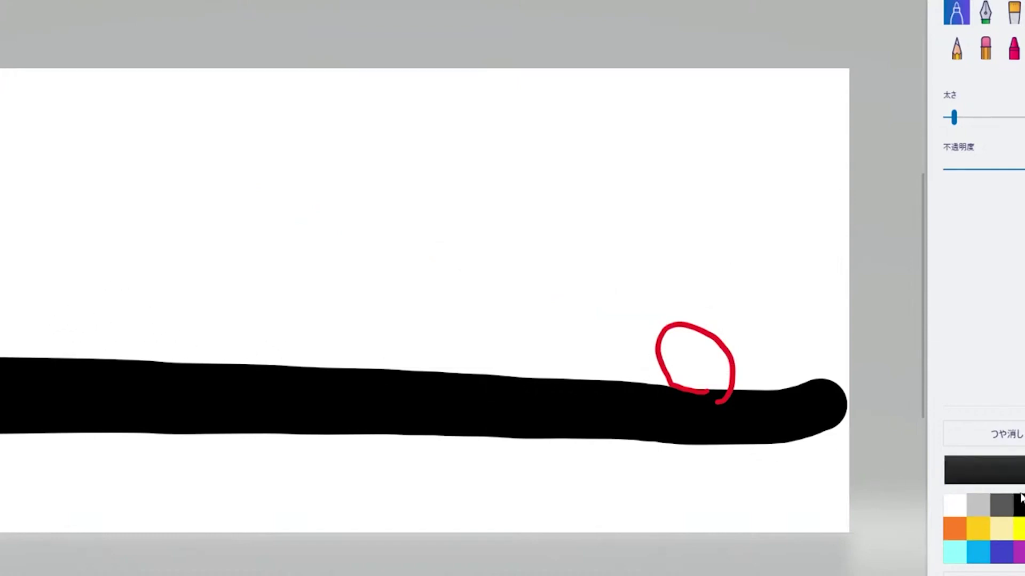
{"action": "left_click", "coordinate": [978, 119]}
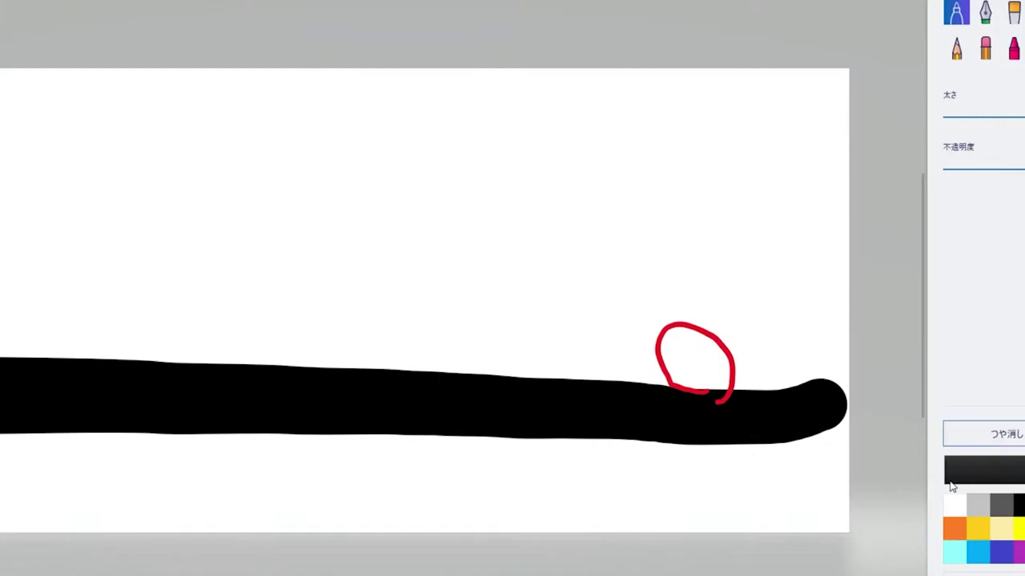
{"action": "left_click", "coordinate": [1018, 528]}
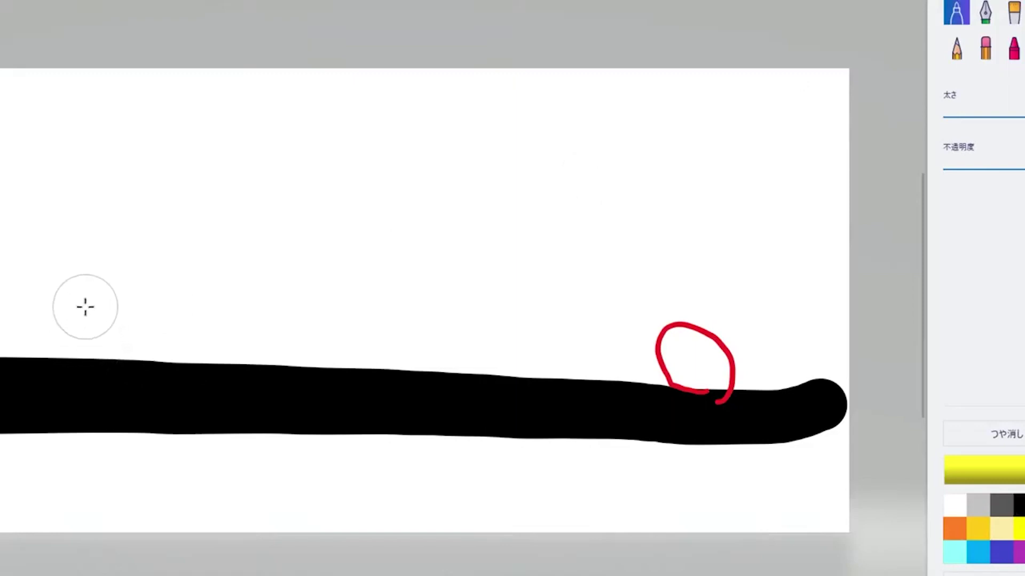
{"action": "left_click", "coordinate": [85, 290]}
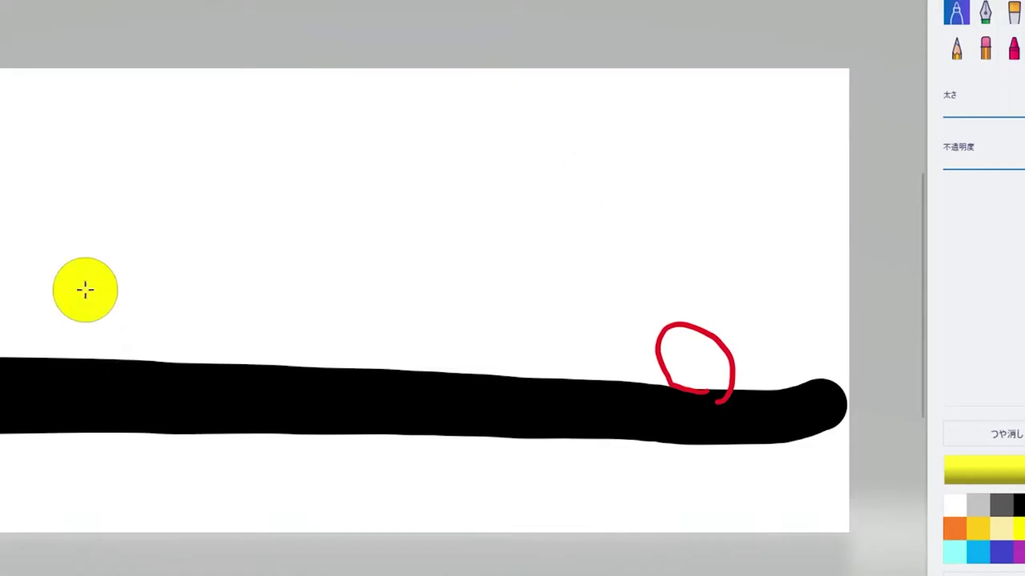
- Draw a small thin black oval up and to the right of the yellow dot, and connect the dot to it with a blue line
{"action": "left_click", "coordinate": [977, 529]}
{"action": "left_click", "coordinate": [1019, 504]}
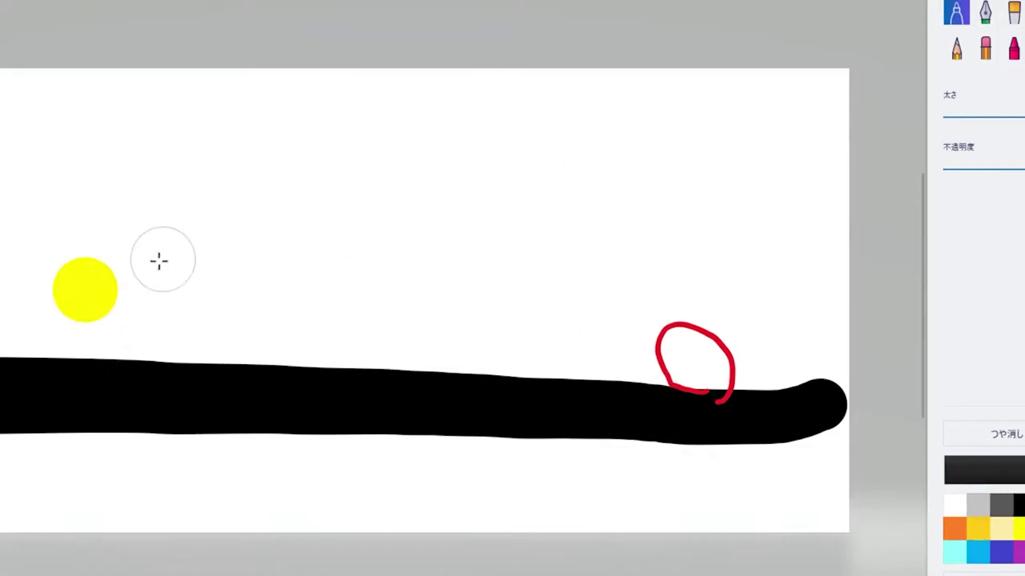
{"action": "left_click_drag", "start_coordinate": [992, 118], "coordinate": [954, 118]}
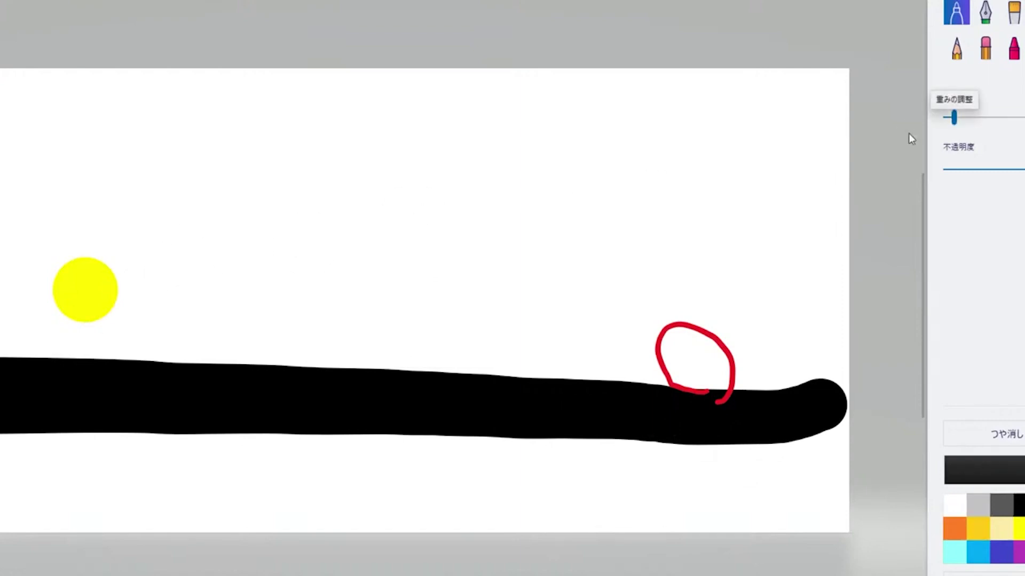
{"action": "mouse_move", "coordinate": [199, 265]}
{"action": "left_mouse_down"}
{"action": "mouse_move", "coordinate": [200, 228]}
{"action": "mouse_move", "coordinate": [212, 236]}
{"action": "mouse_move", "coordinate": [200, 265]}
{"action": "left_mouse_up"}
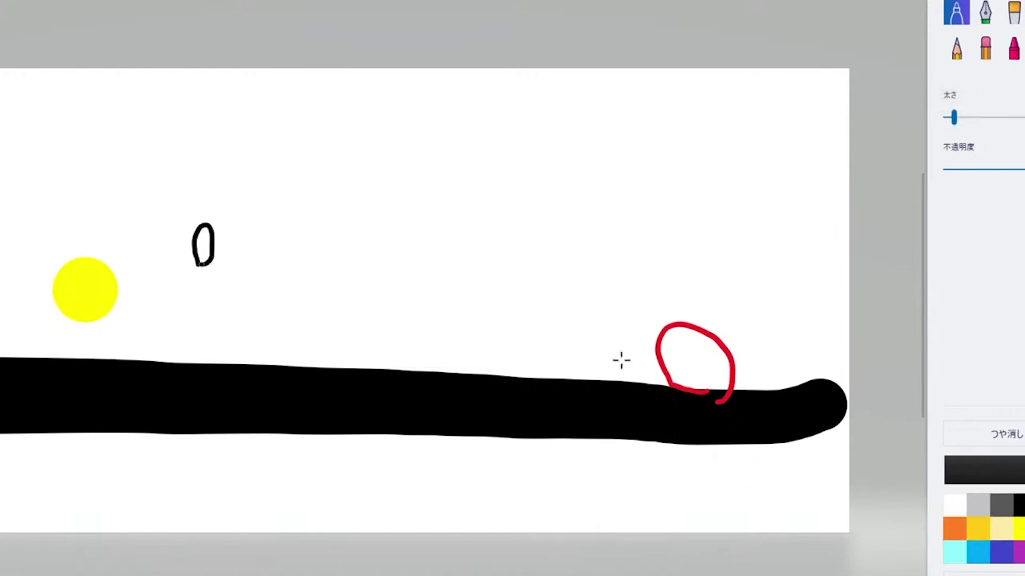
{"action": "left_click", "coordinate": [1002, 553]}
{"action": "left_click_drag", "start_coordinate": [97, 264], "coordinate": [193, 238]}
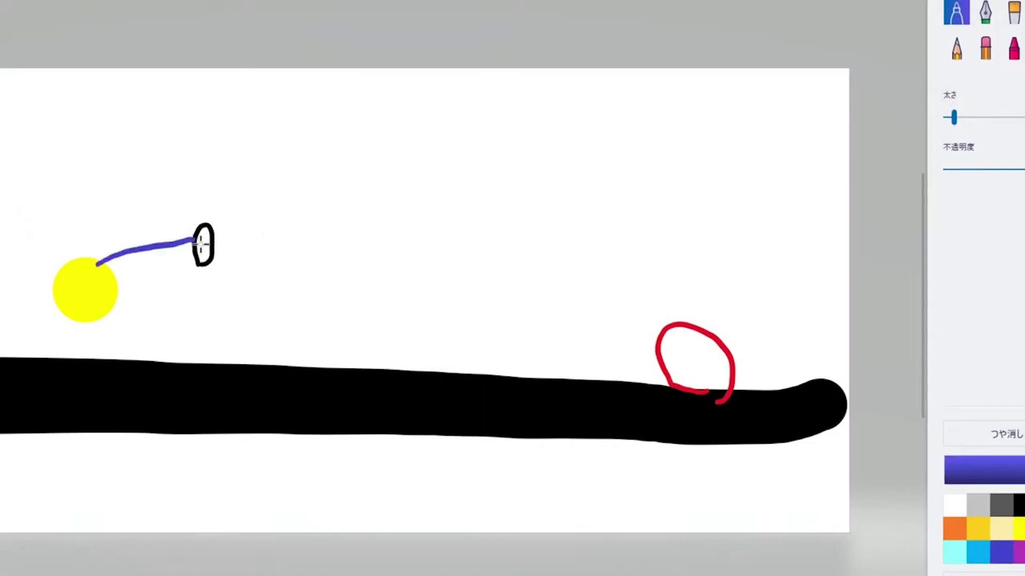
- Try a blue line from the small oval to the red circle and a red loop and line from the yellow dot, undoing all
{"action": "left_click_drag", "start_coordinate": [197, 239], "coordinate": [731, 339]}
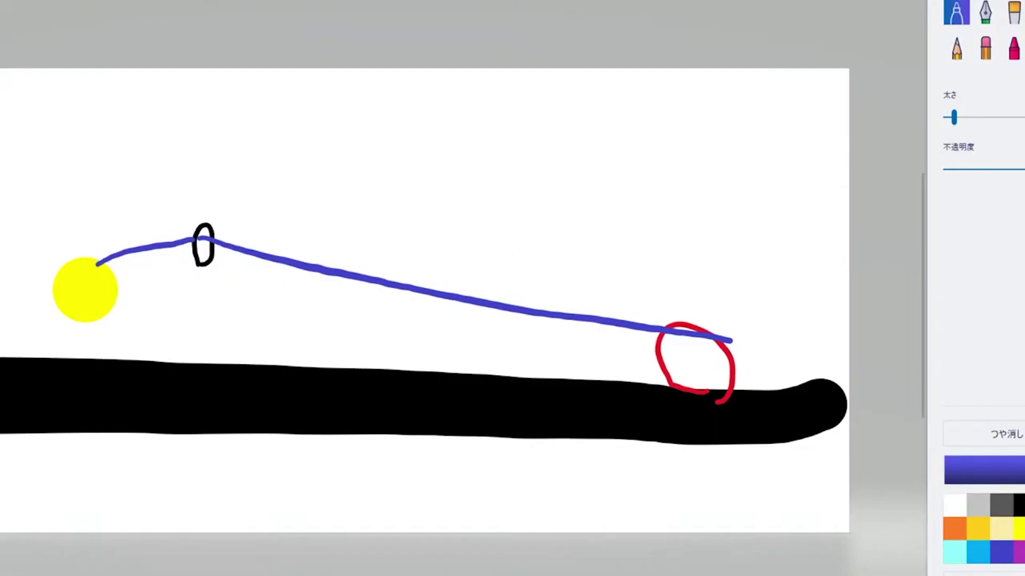
{"action": "left_click", "coordinate": [1018, 505]}
{"action": "mouse_move", "coordinate": [57, 235]}
{"action": "left_mouse_down"}
{"action": "mouse_move", "coordinate": [69, 231]}
{"action": "mouse_move", "coordinate": [151, 284]}
{"action": "mouse_move", "coordinate": [112, 335]}
{"action": "mouse_move", "coordinate": [34, 254]}
{"action": "mouse_move", "coordinate": [116, 236]}
{"action": "left_mouse_up"}
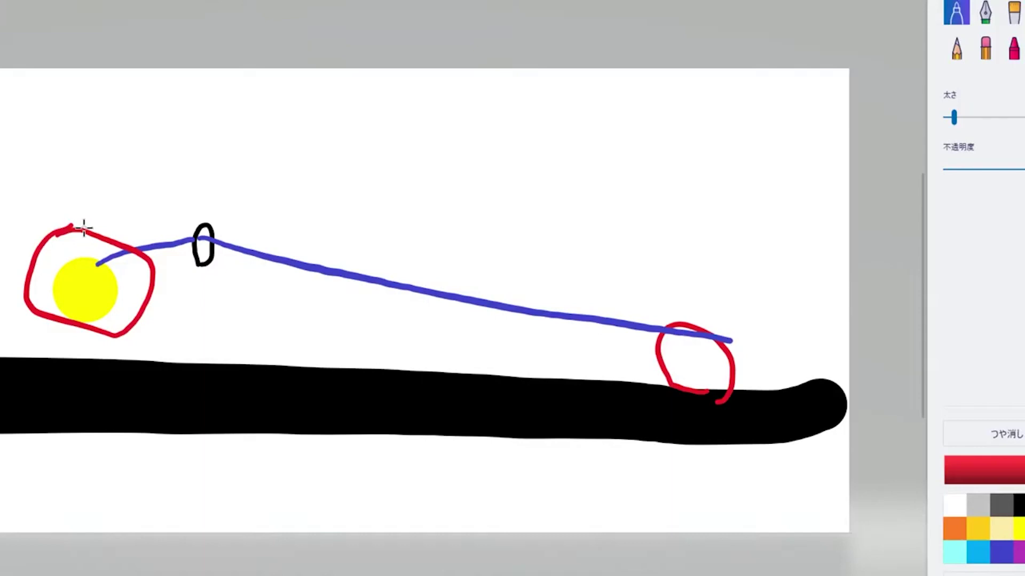
{"action": "left_click_drag", "start_coordinate": [83, 228], "coordinate": [704, 346]}
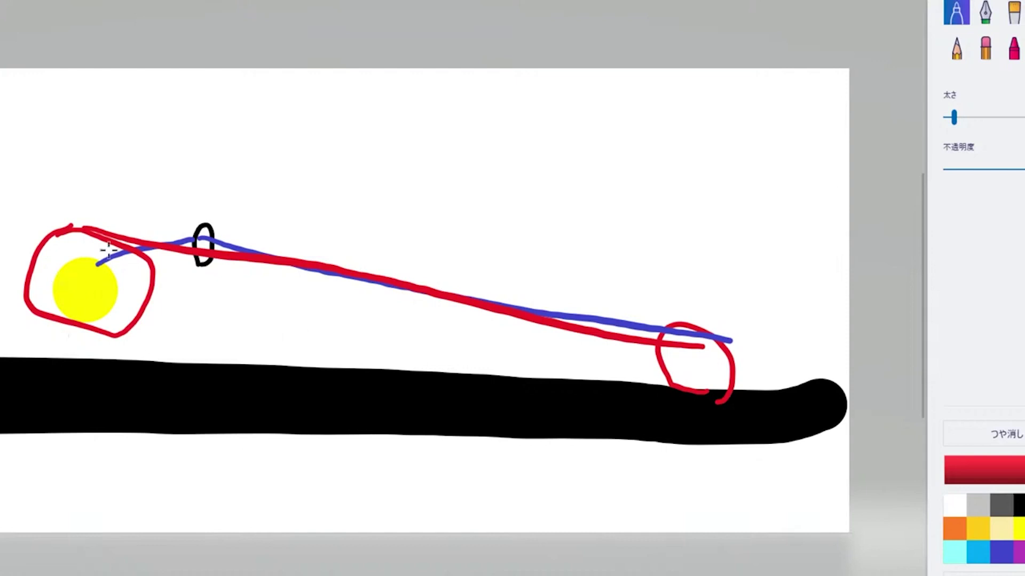
{"action": "key", "text": "ctrl+z"}
{"action": "key", "text": "ctrl+z"}
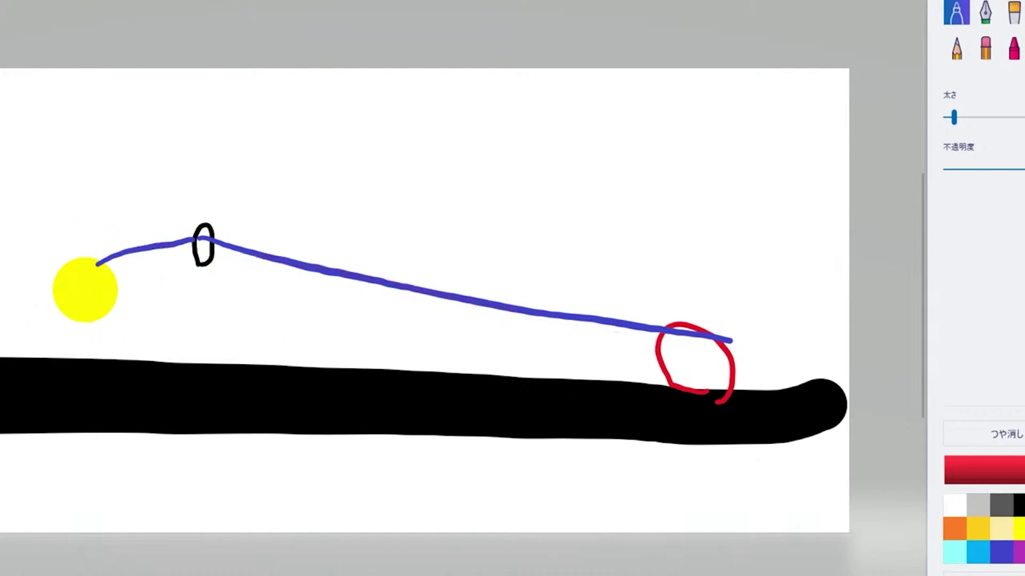
{"action": "key", "text": "ctrl+z"}
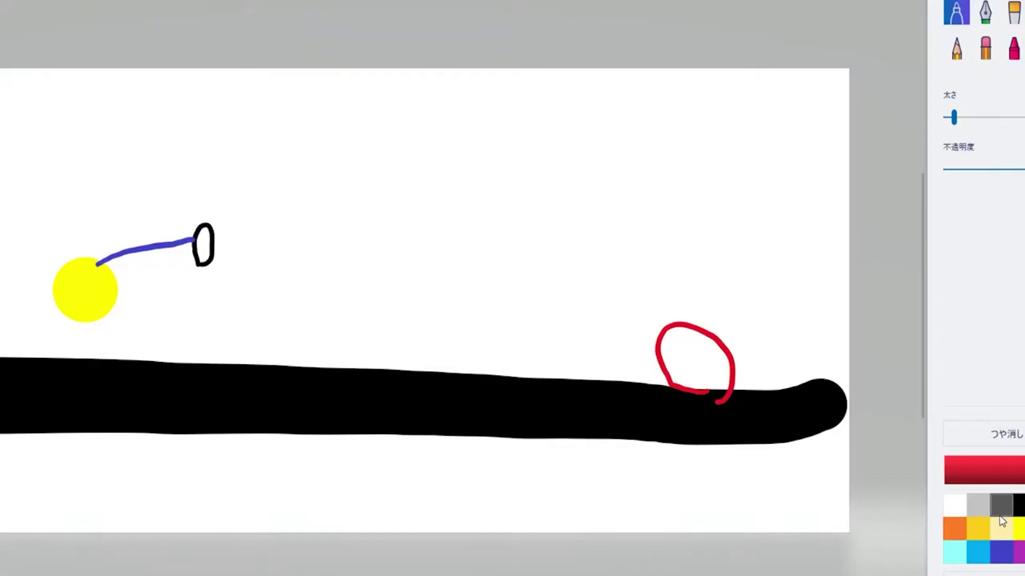
- Draw a thin black funnel-shaped outline above the black band, between the small oval and the red circle
{"action": "left_click", "coordinate": [1020, 505]}
{"action": "mouse_move", "coordinate": [424, 154]}
{"action": "left_mouse_down"}
{"action": "mouse_move", "coordinate": [659, 152]}
{"action": "mouse_move", "coordinate": [676, 185]}
{"action": "mouse_move", "coordinate": [660, 241]}
{"action": "mouse_move", "coordinate": [588, 295]}
{"action": "mouse_move", "coordinate": [549, 343]}
{"action": "mouse_move", "coordinate": [515, 339]}
{"action": "mouse_move", "coordinate": [497, 288]}
{"action": "mouse_move", "coordinate": [384, 223]}
{"action": "mouse_move", "coordinate": [386, 171]}
{"action": "mouse_move", "coordinate": [435, 151]}
{"action": "left_mouse_up"}
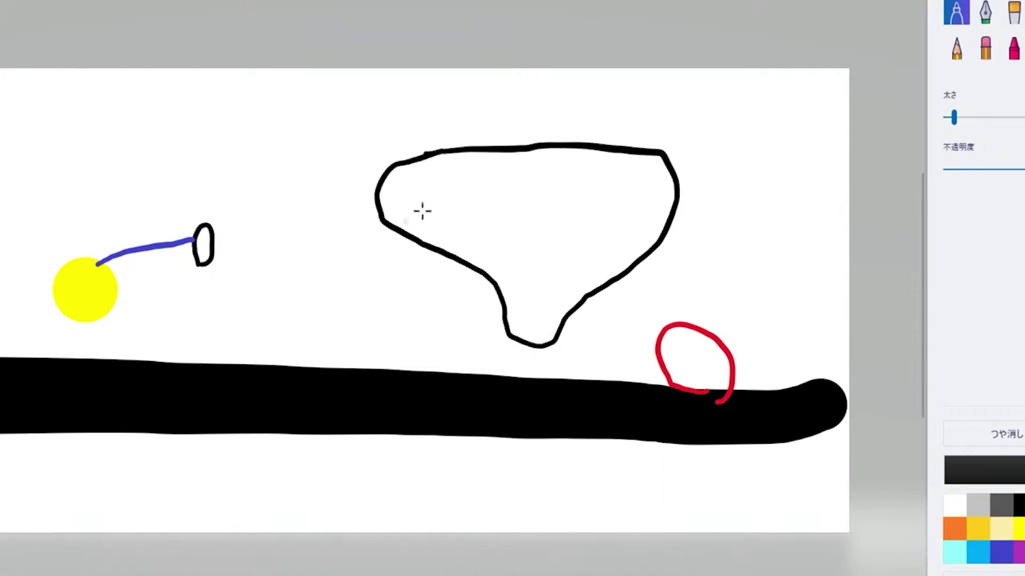
{"action": "mouse_move", "coordinate": [398, 193]}
{"action": "left_mouse_down"}
{"action": "mouse_move", "coordinate": [659, 171]}
{"action": "mouse_move", "coordinate": [427, 205]}
{"action": "mouse_move", "coordinate": [663, 186]}
{"action": "mouse_move", "coordinate": [437, 224]}
{"action": "mouse_move", "coordinate": [603, 208]}
{"action": "mouse_move", "coordinate": [449, 223]}
{"action": "mouse_move", "coordinate": [491, 201]}
{"action": "mouse_move", "coordinate": [617, 197]}
{"action": "mouse_move", "coordinate": [464, 208]}
{"action": "mouse_move", "coordinate": [685, 181]}
{"action": "left_mouse_up"}
{"action": "key", "text": "ctrl+z"}
{"action": "key", "text": "ctrl+z"}
{"action": "key", "text": "ctrl+y"}
- Try a round black loop and further strokes inside the upper part of the funnel, and undo them
{"action": "mouse_move", "coordinate": [502, 152]}
{"action": "left_mouse_down"}
{"action": "mouse_move", "coordinate": [466, 213]}
{"action": "mouse_move", "coordinate": [488, 264]}
{"action": "mouse_move", "coordinate": [563, 291]}
{"action": "mouse_move", "coordinate": [617, 215]}
{"action": "mouse_move", "coordinate": [576, 161]}
{"action": "mouse_move", "coordinate": [463, 158]}
{"action": "left_mouse_up"}
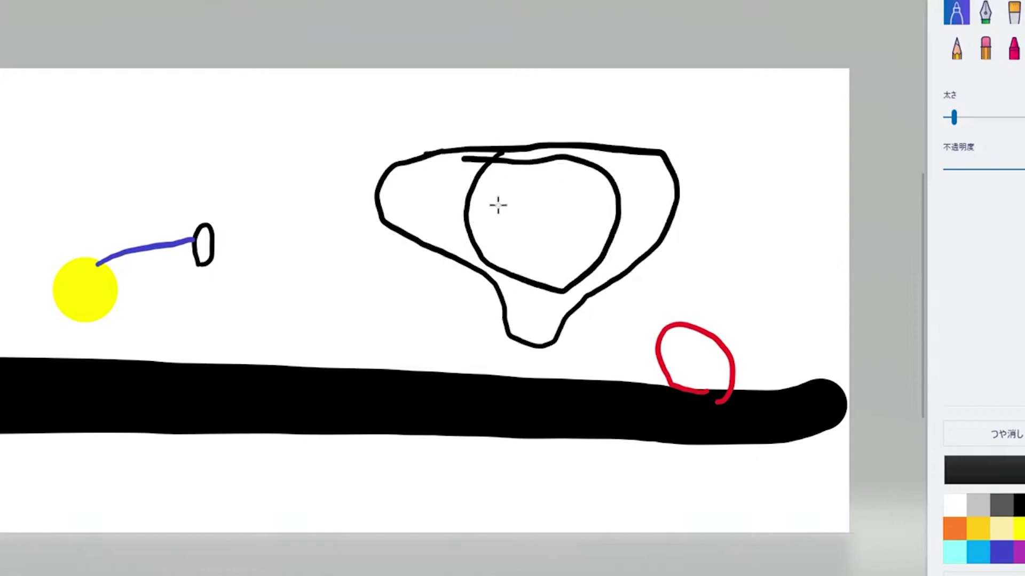
{"action": "mouse_move", "coordinate": [496, 204]}
{"action": "left_mouse_down"}
{"action": "mouse_move", "coordinate": [602, 211]}
{"action": "mouse_move", "coordinate": [525, 206]}
{"action": "mouse_move", "coordinate": [583, 210]}
{"action": "left_mouse_up"}
{"action": "mouse_move", "coordinate": [657, 176]}
{"action": "left_mouse_down"}
{"action": "mouse_move", "coordinate": [399, 206]}
{"action": "mouse_move", "coordinate": [664, 181]}
{"action": "mouse_move", "coordinate": [426, 229]}
{"action": "left_mouse_up"}
{"action": "mouse_move", "coordinate": [519, 212]}
{"action": "left_mouse_down"}
{"action": "mouse_move", "coordinate": [439, 211]}
{"action": "mouse_move", "coordinate": [513, 193]}
{"action": "mouse_move", "coordinate": [591, 196]}
{"action": "mouse_move", "coordinate": [421, 227]}
{"action": "left_mouse_up"}
{"action": "key", "text": "ctrl+z"}
{"action": "key", "text": "ctrl+z"}
{"action": "key", "text": "ctrl+z"}
{"action": "key", "text": "ctrl+z"}
- Try black strokes around the funnel's neck and inside its wide part, and undo them
{"action": "mouse_move", "coordinate": [472, 271]}
{"action": "left_mouse_down"}
{"action": "mouse_move", "coordinate": [539, 258]}
{"action": "mouse_move", "coordinate": [596, 280]}
{"action": "mouse_move", "coordinate": [594, 325]}
{"action": "mouse_move", "coordinate": [553, 360]}
{"action": "mouse_move", "coordinate": [469, 348]}
{"action": "mouse_move", "coordinate": [443, 274]}
{"action": "mouse_move", "coordinate": [537, 256]}
{"action": "left_mouse_up"}
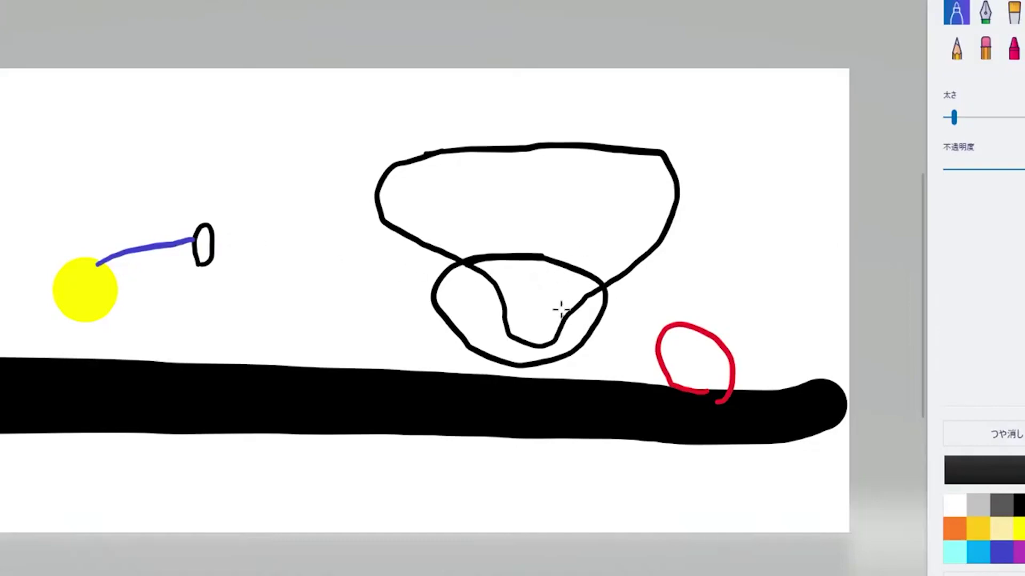
{"action": "key", "text": "ctrl+z"}
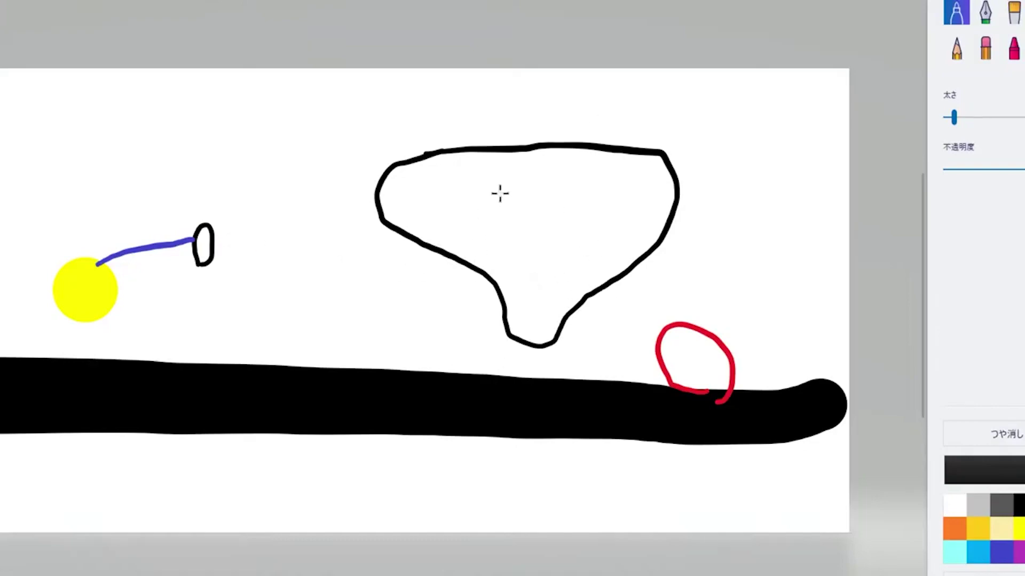
{"action": "mouse_move", "coordinate": [520, 183]}
{"action": "left_mouse_down"}
{"action": "mouse_move", "coordinate": [485, 255]}
{"action": "mouse_move", "coordinate": [490, 333]}
{"action": "mouse_move", "coordinate": [524, 349]}
{"action": "mouse_move", "coordinate": [573, 326]}
{"action": "mouse_move", "coordinate": [580, 256]}
{"action": "mouse_move", "coordinate": [532, 191]}
{"action": "left_mouse_up"}
{"action": "mouse_move", "coordinate": [483, 275]}
{"action": "left_mouse_down"}
{"action": "mouse_move", "coordinate": [568, 297]}
{"action": "mouse_move", "coordinate": [534, 308]}
{"action": "mouse_move", "coordinate": [573, 306]}
{"action": "mouse_move", "coordinate": [528, 336]}
{"action": "mouse_move", "coordinate": [579, 318]}
{"action": "left_mouse_up"}
{"action": "key", "text": "ctrl+z"}
{"action": "key", "text": "ctrl+z"}
{"action": "key", "text": "ctrl+z"}
{"action": "key", "text": "ctrl+z"}
- Draw a horizontal black line across the funnel's wide part and another across its neck, thickening the middle of both
{"action": "left_click_drag", "start_coordinate": [410, 223], "coordinate": [631, 233]}
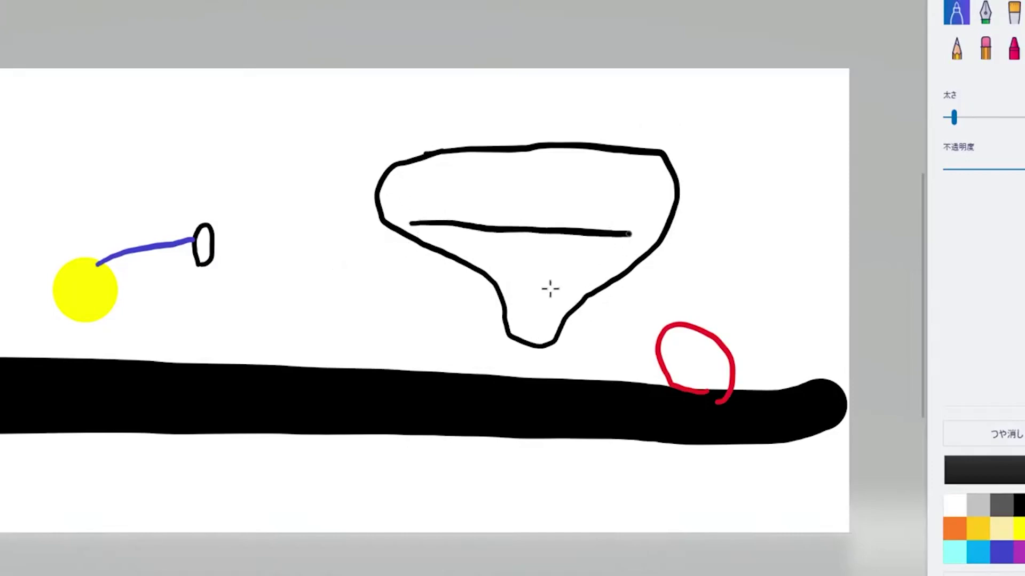
{"action": "mouse_move", "coordinate": [502, 292]}
{"action": "left_mouse_down"}
{"action": "mouse_move", "coordinate": [542, 306]}
{"action": "mouse_move", "coordinate": [531, 307]}
{"action": "mouse_move", "coordinate": [576, 304]}
{"action": "mouse_move", "coordinate": [504, 308]}
{"action": "left_mouse_up"}
{"action": "mouse_move", "coordinate": [544, 226]}
{"action": "left_mouse_down"}
{"action": "mouse_move", "coordinate": [568, 228]}
{"action": "mouse_move", "coordinate": [487, 232]}
{"action": "mouse_move", "coordinate": [544, 231]}
{"action": "left_mouse_up"}
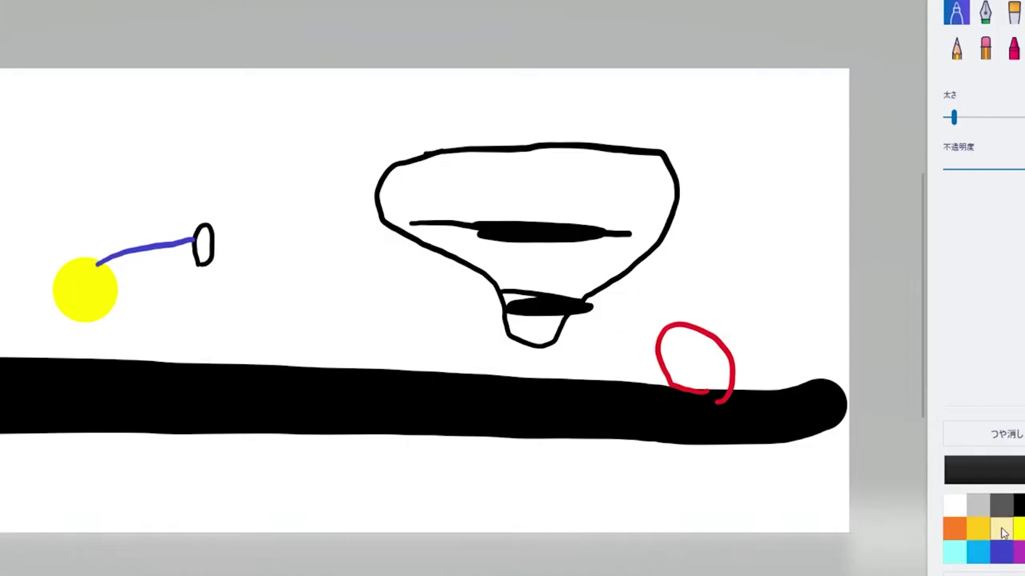
- Draw a blue line from the yellow dot through the small oval to the red circle, and circle the dot in blue
{"action": "left_click", "coordinate": [1002, 553]}
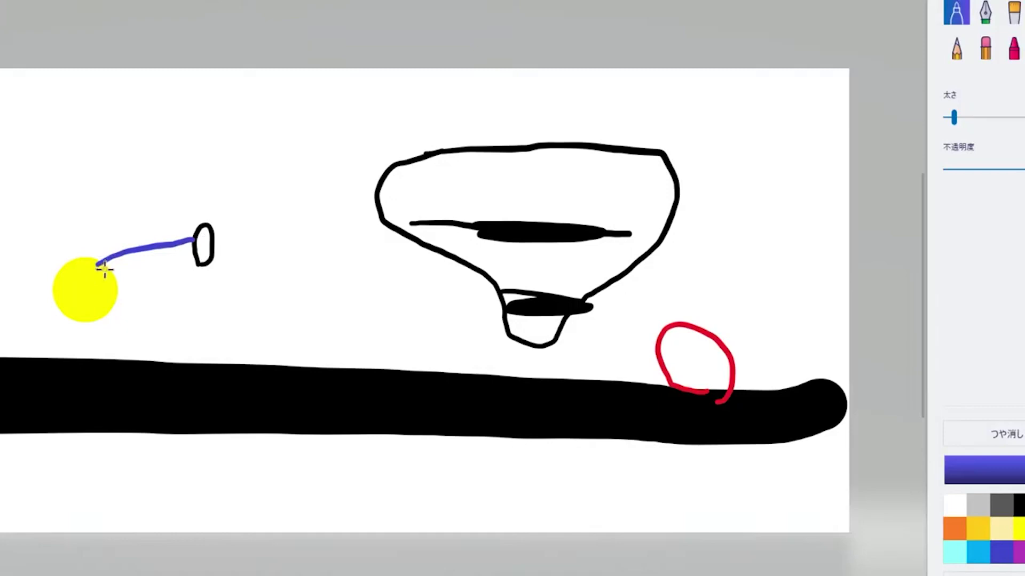
{"action": "mouse_move", "coordinate": [104, 269]}
{"action": "left_mouse_down"}
{"action": "mouse_move", "coordinate": [200, 240]}
{"action": "mouse_move", "coordinate": [632, 339]}
{"action": "mouse_move", "coordinate": [744, 346]}
{"action": "left_mouse_up"}
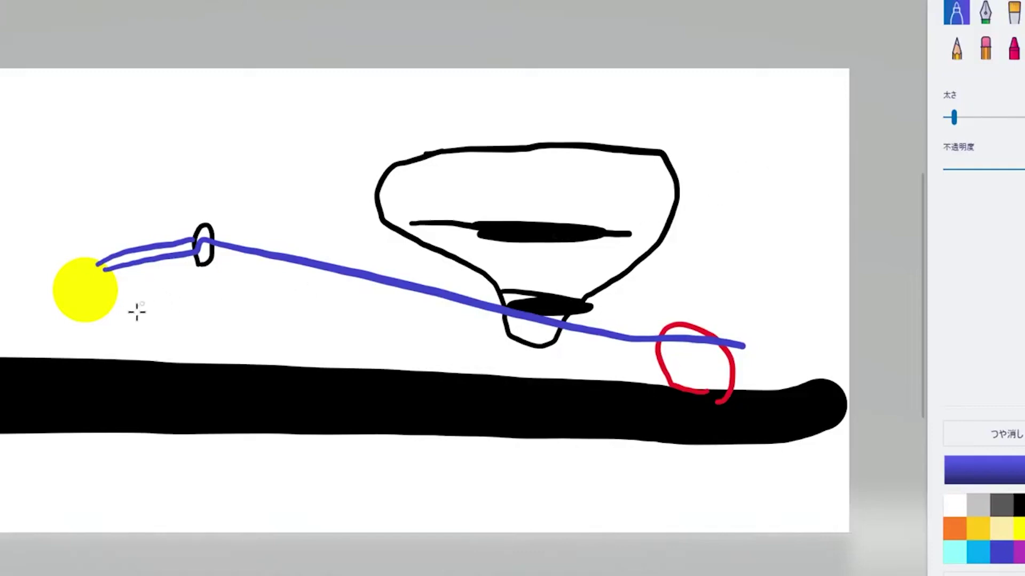
{"action": "mouse_move", "coordinate": [127, 318]}
{"action": "left_mouse_down"}
{"action": "mouse_move", "coordinate": [87, 339]}
{"action": "mouse_move", "coordinate": [62, 329]}
{"action": "mouse_move", "coordinate": [46, 300]}
{"action": "mouse_move", "coordinate": [52, 268]}
{"action": "mouse_move", "coordinate": [78, 242]}
{"action": "mouse_move", "coordinate": [121, 252]}
{"action": "mouse_move", "coordinate": [135, 303]}
{"action": "mouse_move", "coordinate": [122, 328]}
{"action": "left_mouse_up"}
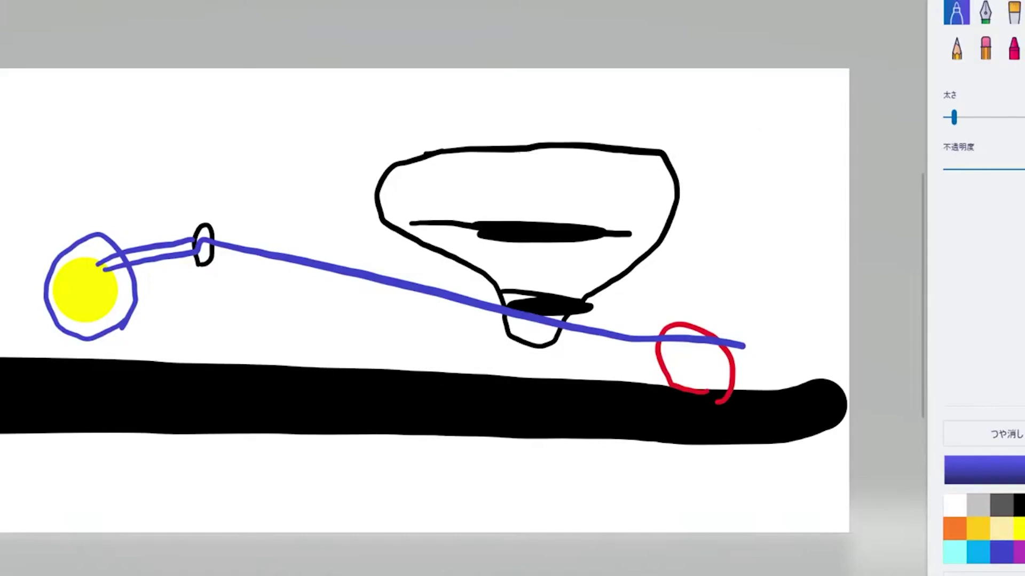
- Close the drawing without saving its changes and create a new blank canvas
{"action": "key", "text": "alt+F4"}
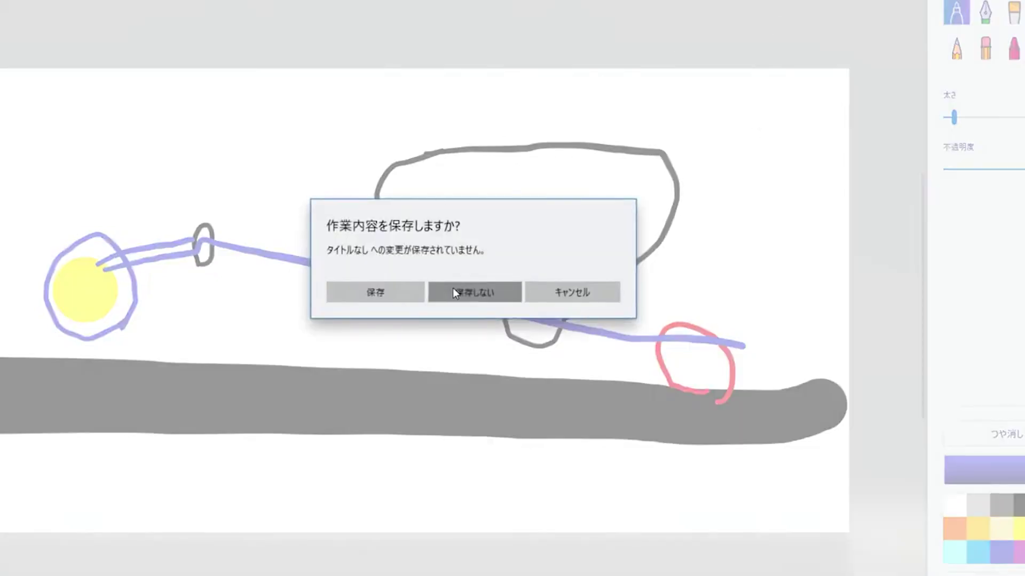
{"action": "left_click", "coordinate": [452, 293]}
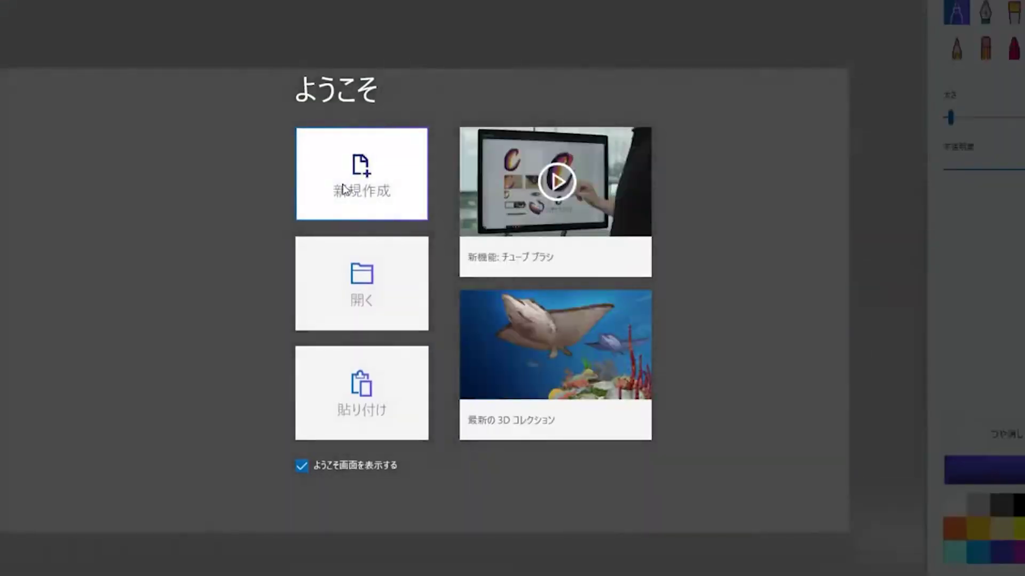
{"action": "left_click", "coordinate": [413, 172]}
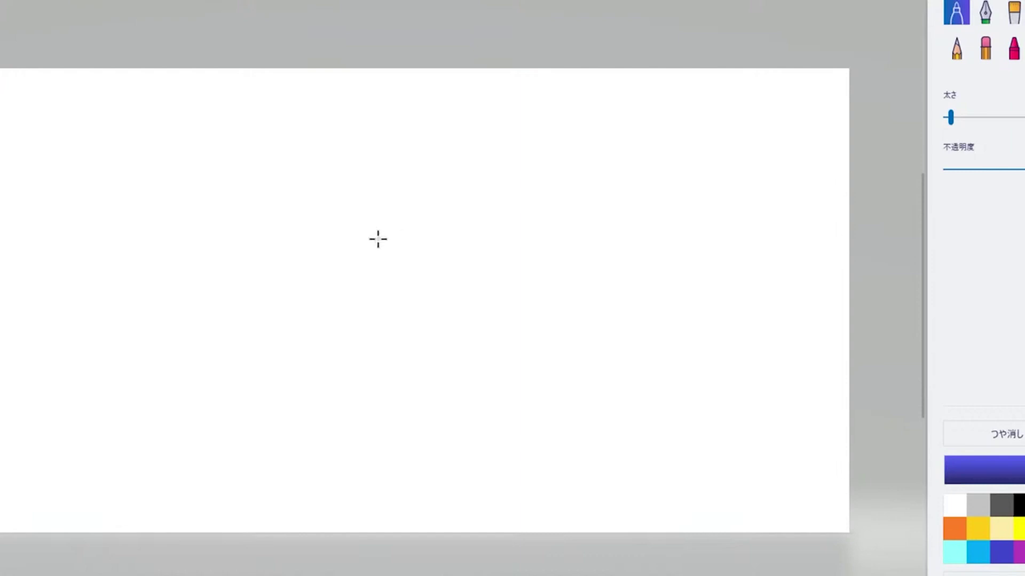
- Draw a small upright blue oval crossed by two lines, and a large blue funnel up to its right with a flat oval inside
{"action": "mouse_move", "coordinate": [377, 239]}
{"action": "left_mouse_down"}
{"action": "mouse_move", "coordinate": [371, 270]}
{"action": "mouse_move", "coordinate": [389, 274]}
{"action": "mouse_move", "coordinate": [379, 238]}
{"action": "left_mouse_up"}
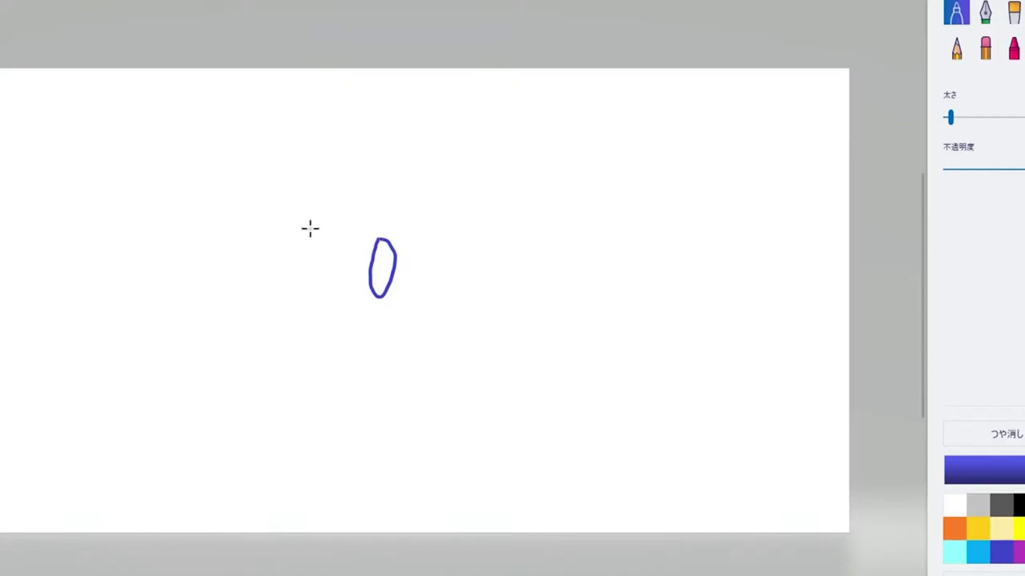
{"action": "left_click_drag", "start_coordinate": [310, 229], "coordinate": [623, 332]}
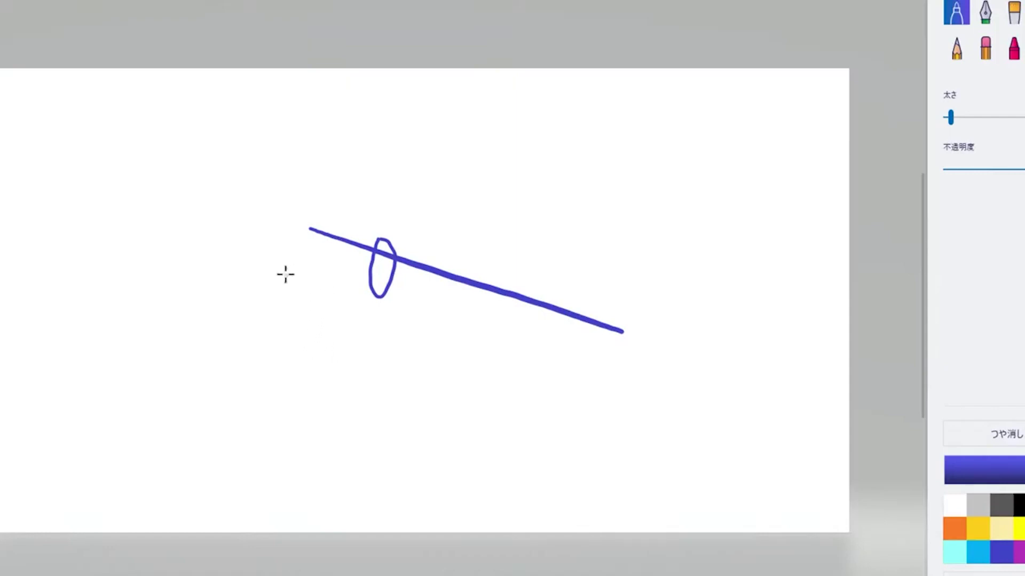
{"action": "left_click_drag", "start_coordinate": [288, 269], "coordinate": [432, 275]}
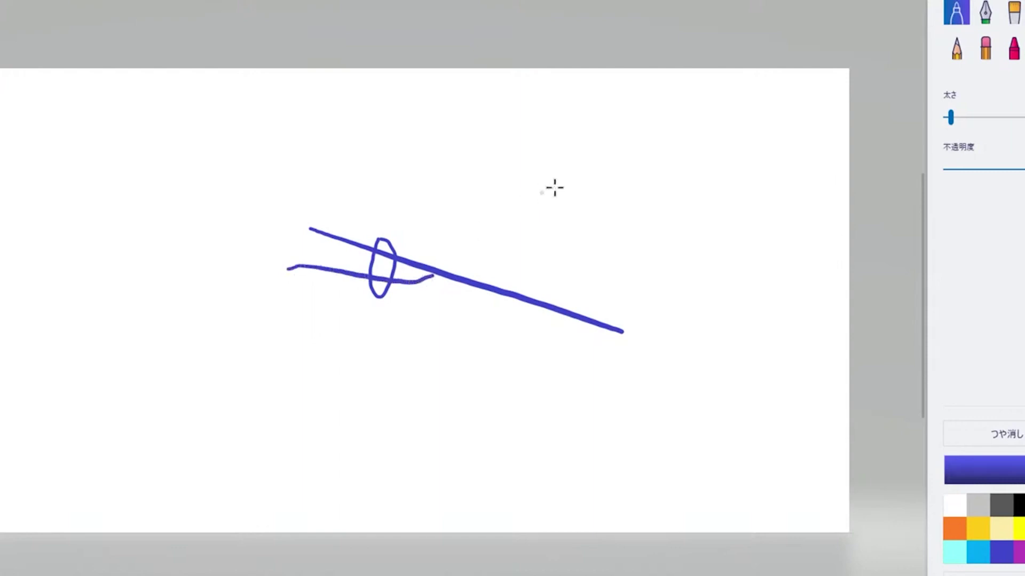
{"action": "mouse_move", "coordinate": [533, 117]}
{"action": "left_mouse_down"}
{"action": "mouse_move", "coordinate": [843, 130]}
{"action": "mouse_move", "coordinate": [819, 170]}
{"action": "mouse_move", "coordinate": [700, 292]}
{"action": "mouse_move", "coordinate": [652, 241]}
{"action": "mouse_move", "coordinate": [575, 200]}
{"action": "mouse_move", "coordinate": [533, 118]}
{"action": "left_mouse_up"}
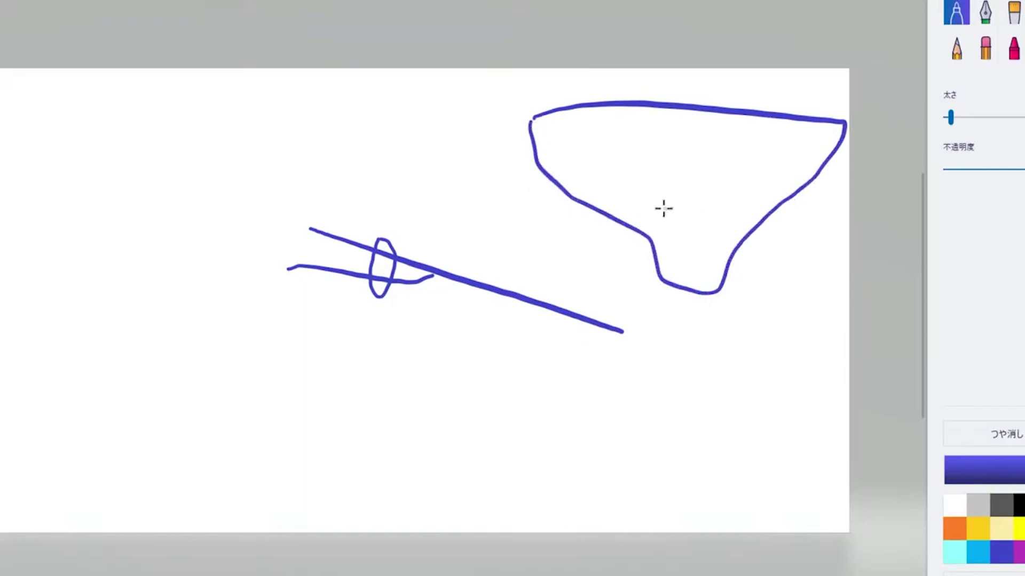
{"action": "mouse_move", "coordinate": [747, 213]}
{"action": "left_mouse_down"}
{"action": "mouse_move", "coordinate": [682, 199]}
{"action": "mouse_move", "coordinate": [656, 217]}
{"action": "mouse_move", "coordinate": [715, 230]}
{"action": "mouse_move", "coordinate": [732, 205]}
{"action": "left_mouse_up"}
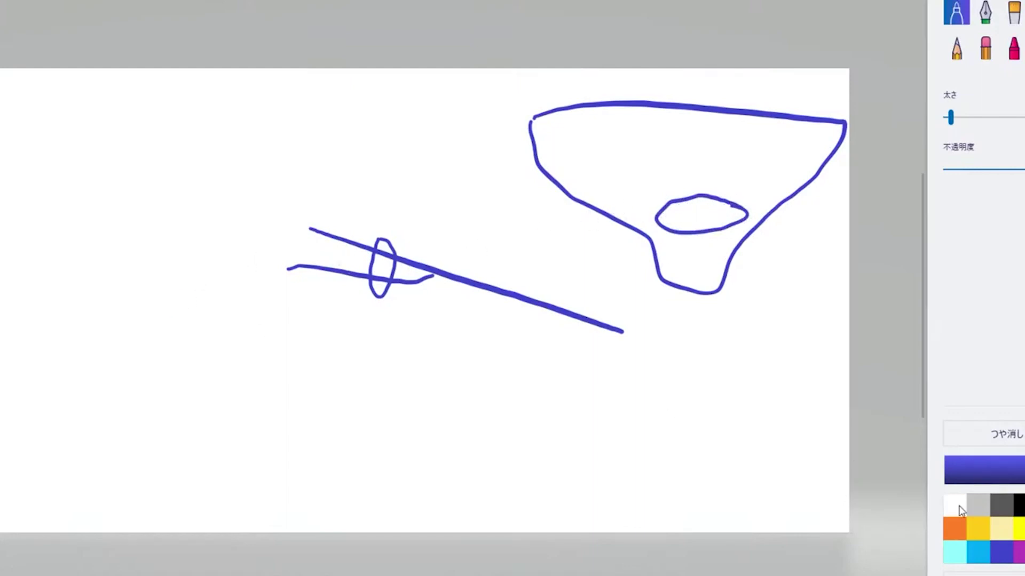
- Place a very thick solid yellow dot left of the crossed oval and another at the lower tip of the funnel
{"action": "left_click", "coordinate": [1018, 529]}
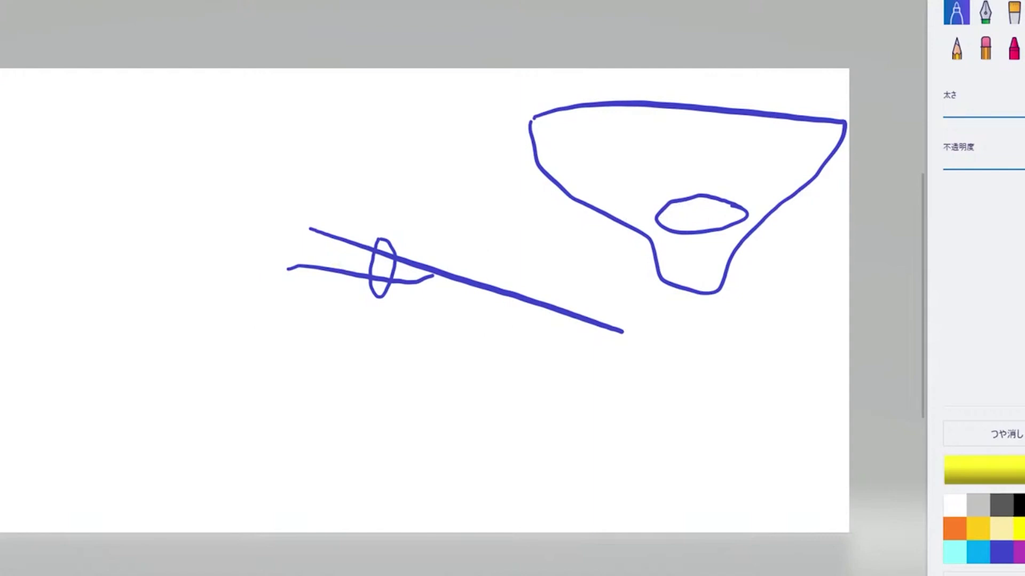
{"action": "left_click", "coordinate": [212, 295]}
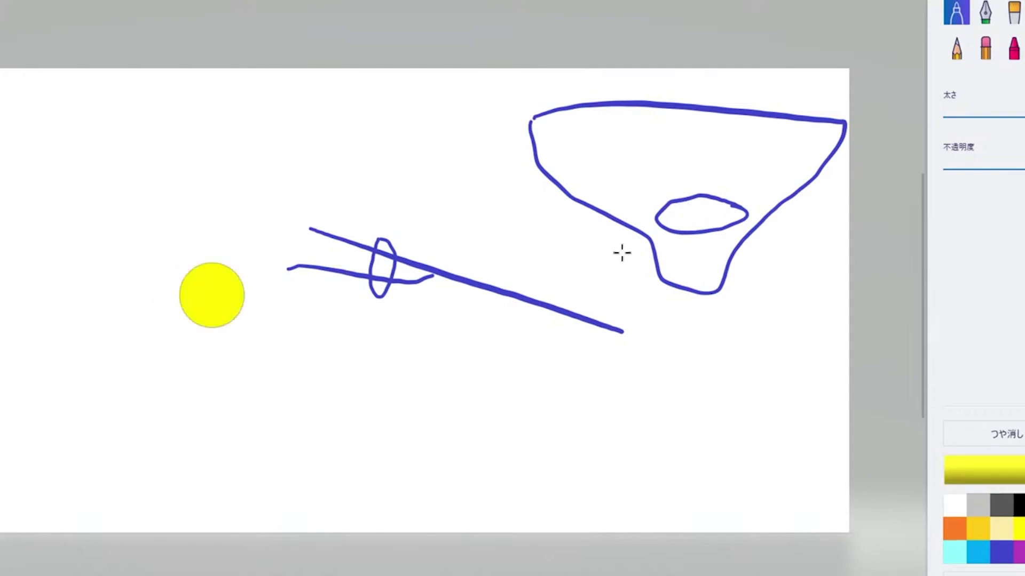
{"action": "left_click", "coordinate": [687, 249]}
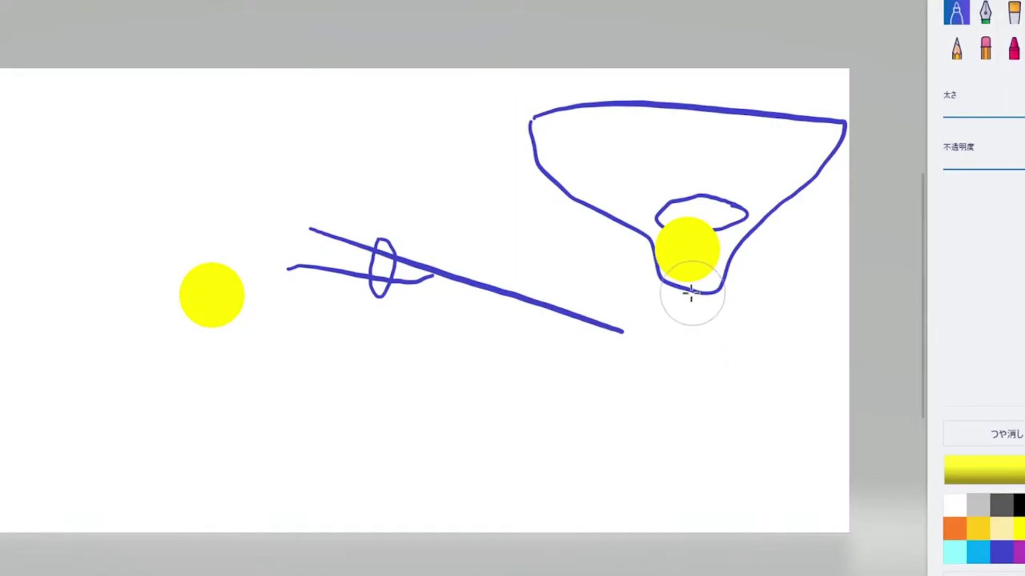
{"action": "key", "text": "ctrl+z"}
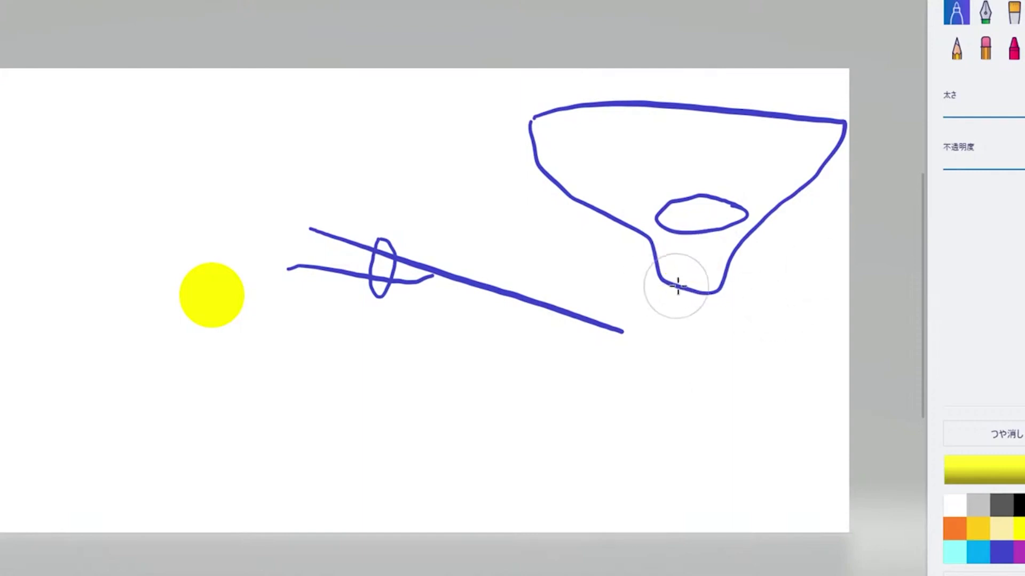
{"action": "left_click", "coordinate": [687, 308]}
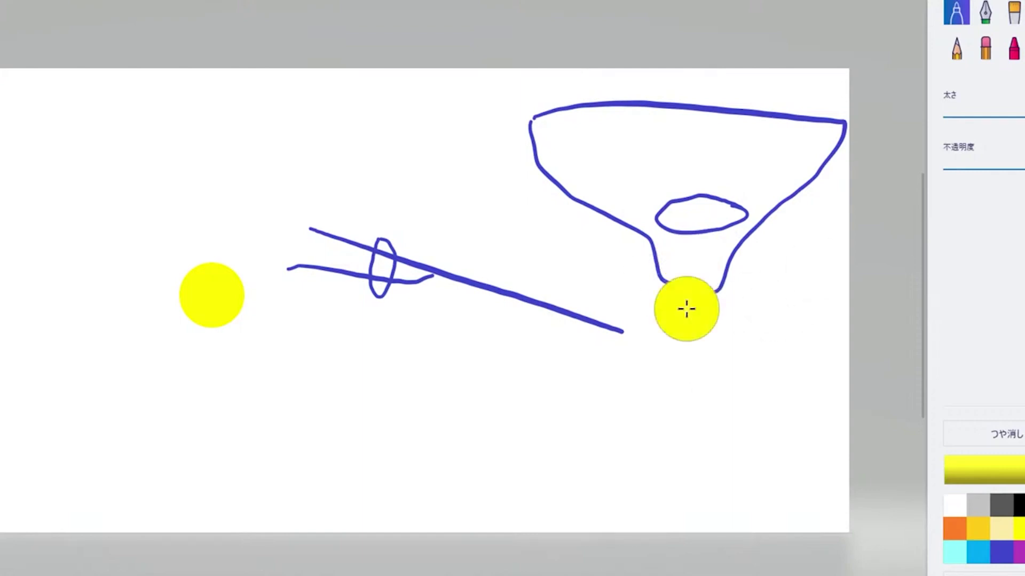